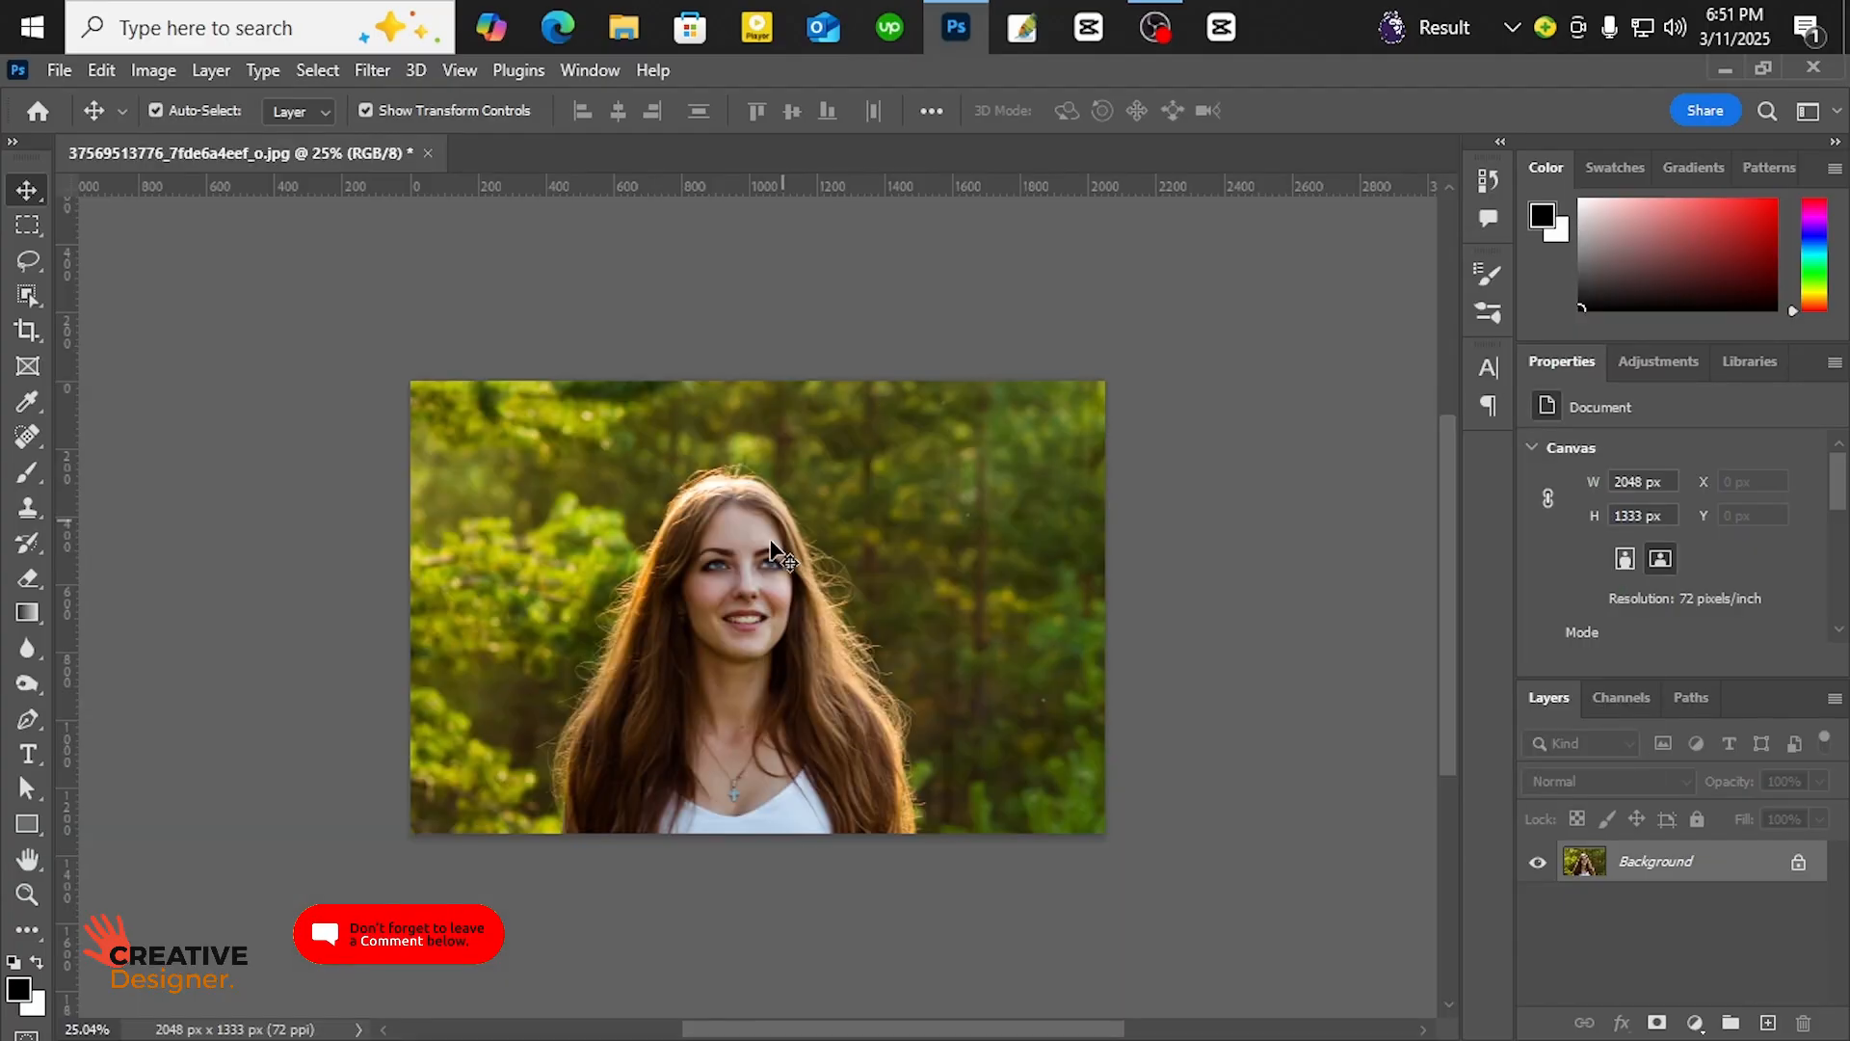
# - Duplicate the Background layer twice to get two full copies of the portrait photo
pyautogui.scroll(2, 738, 628)
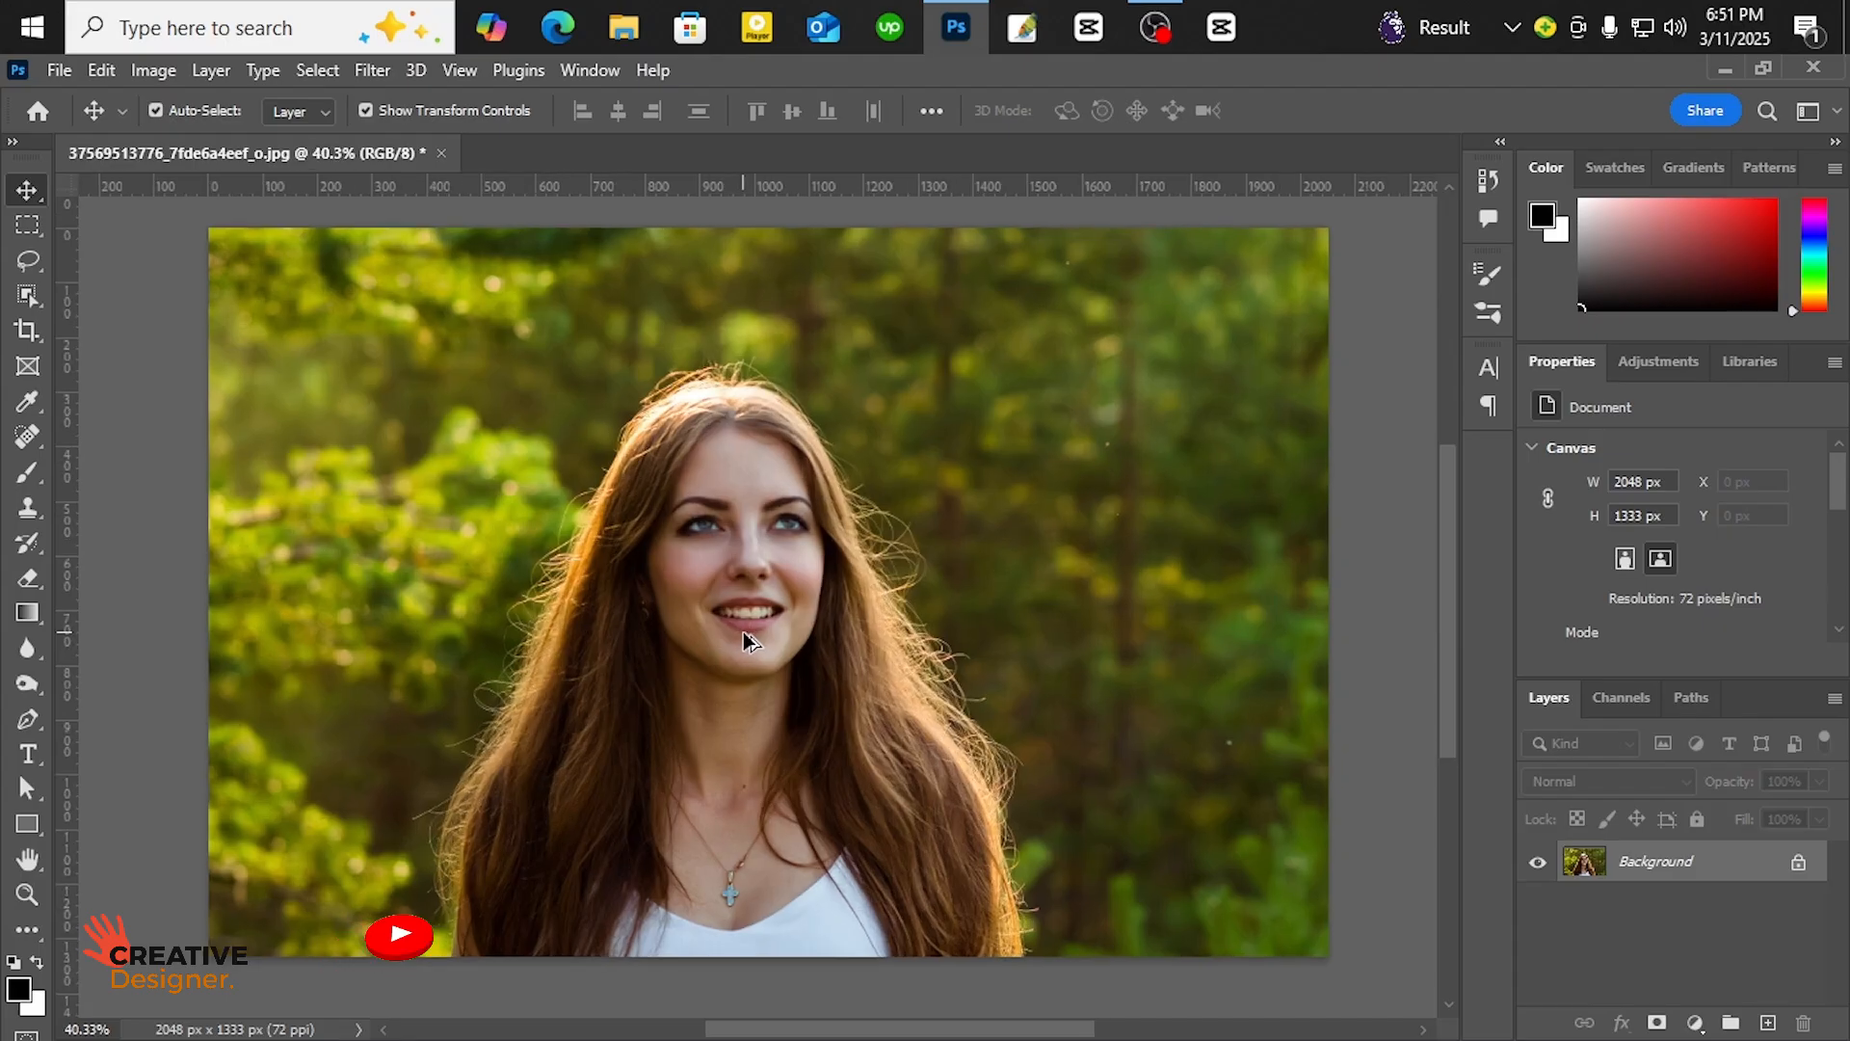
pyautogui.scroll(-2, 745, 628)
pyautogui.scroll(1, 746, 628)
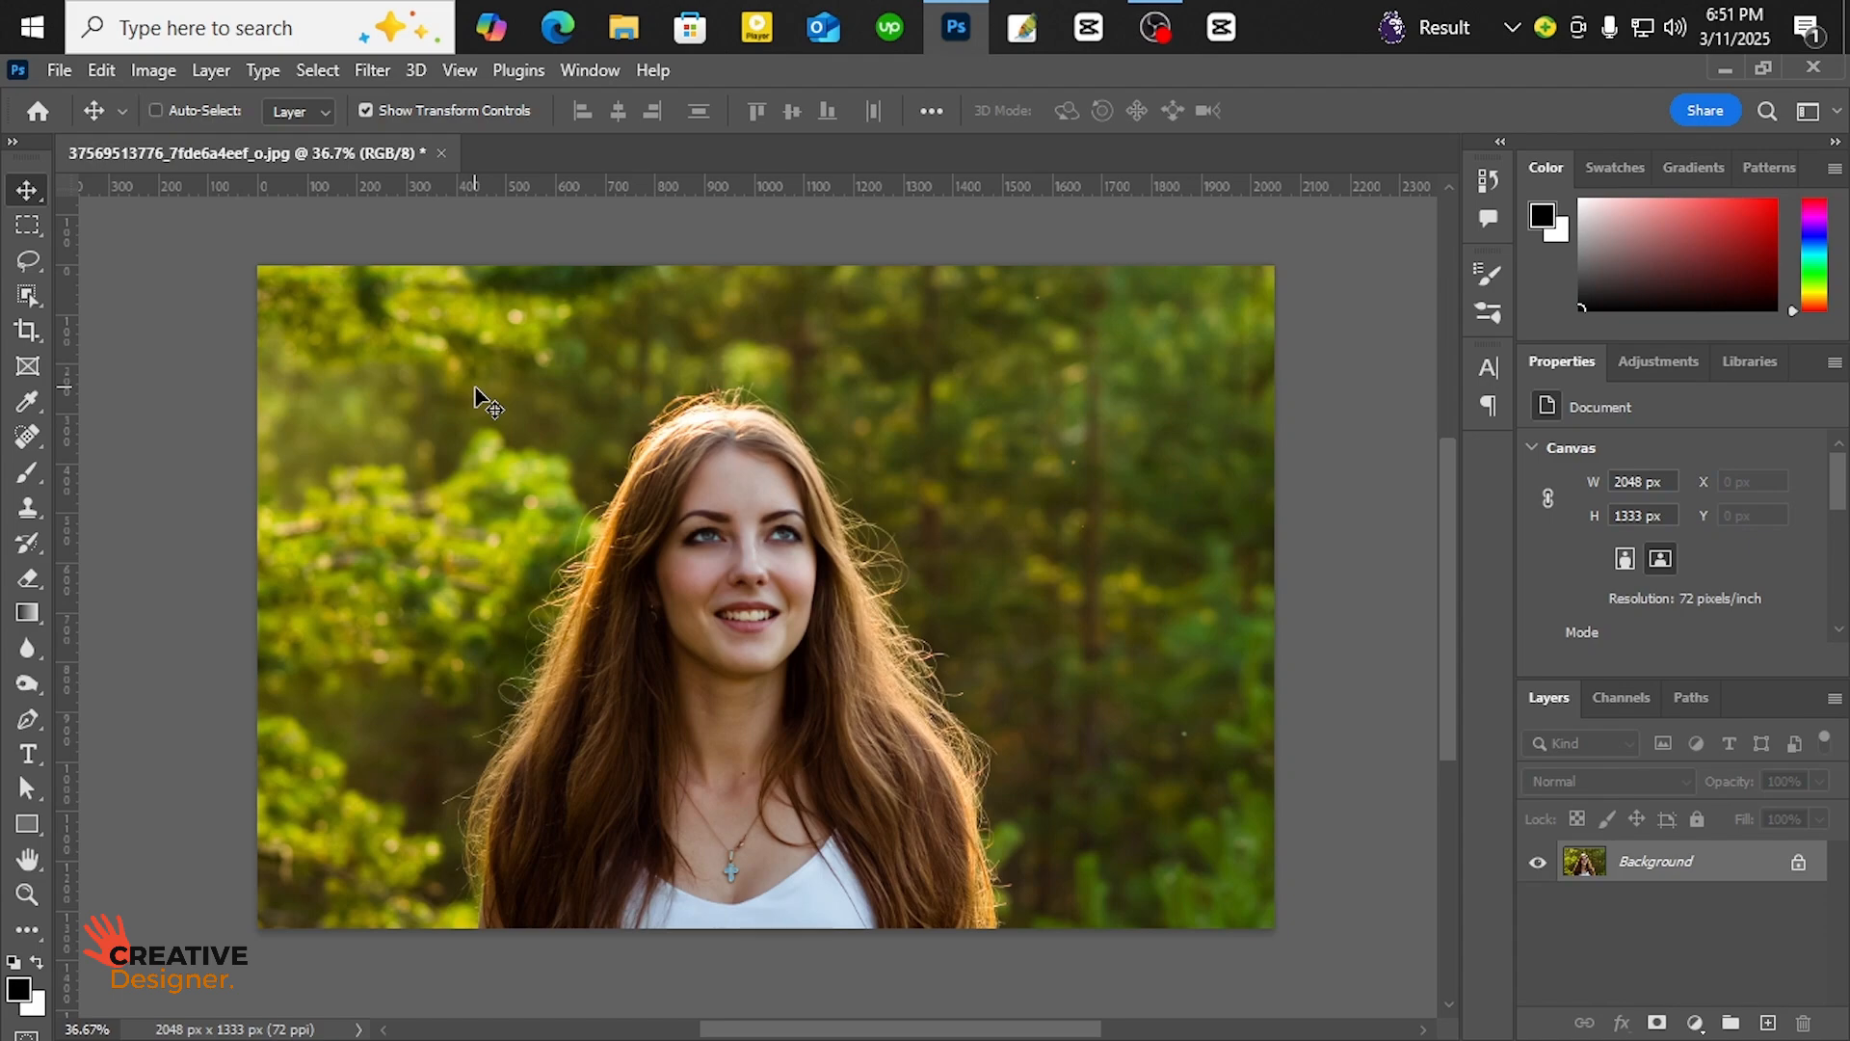
pyautogui.hotkey('ctrl', 'j')
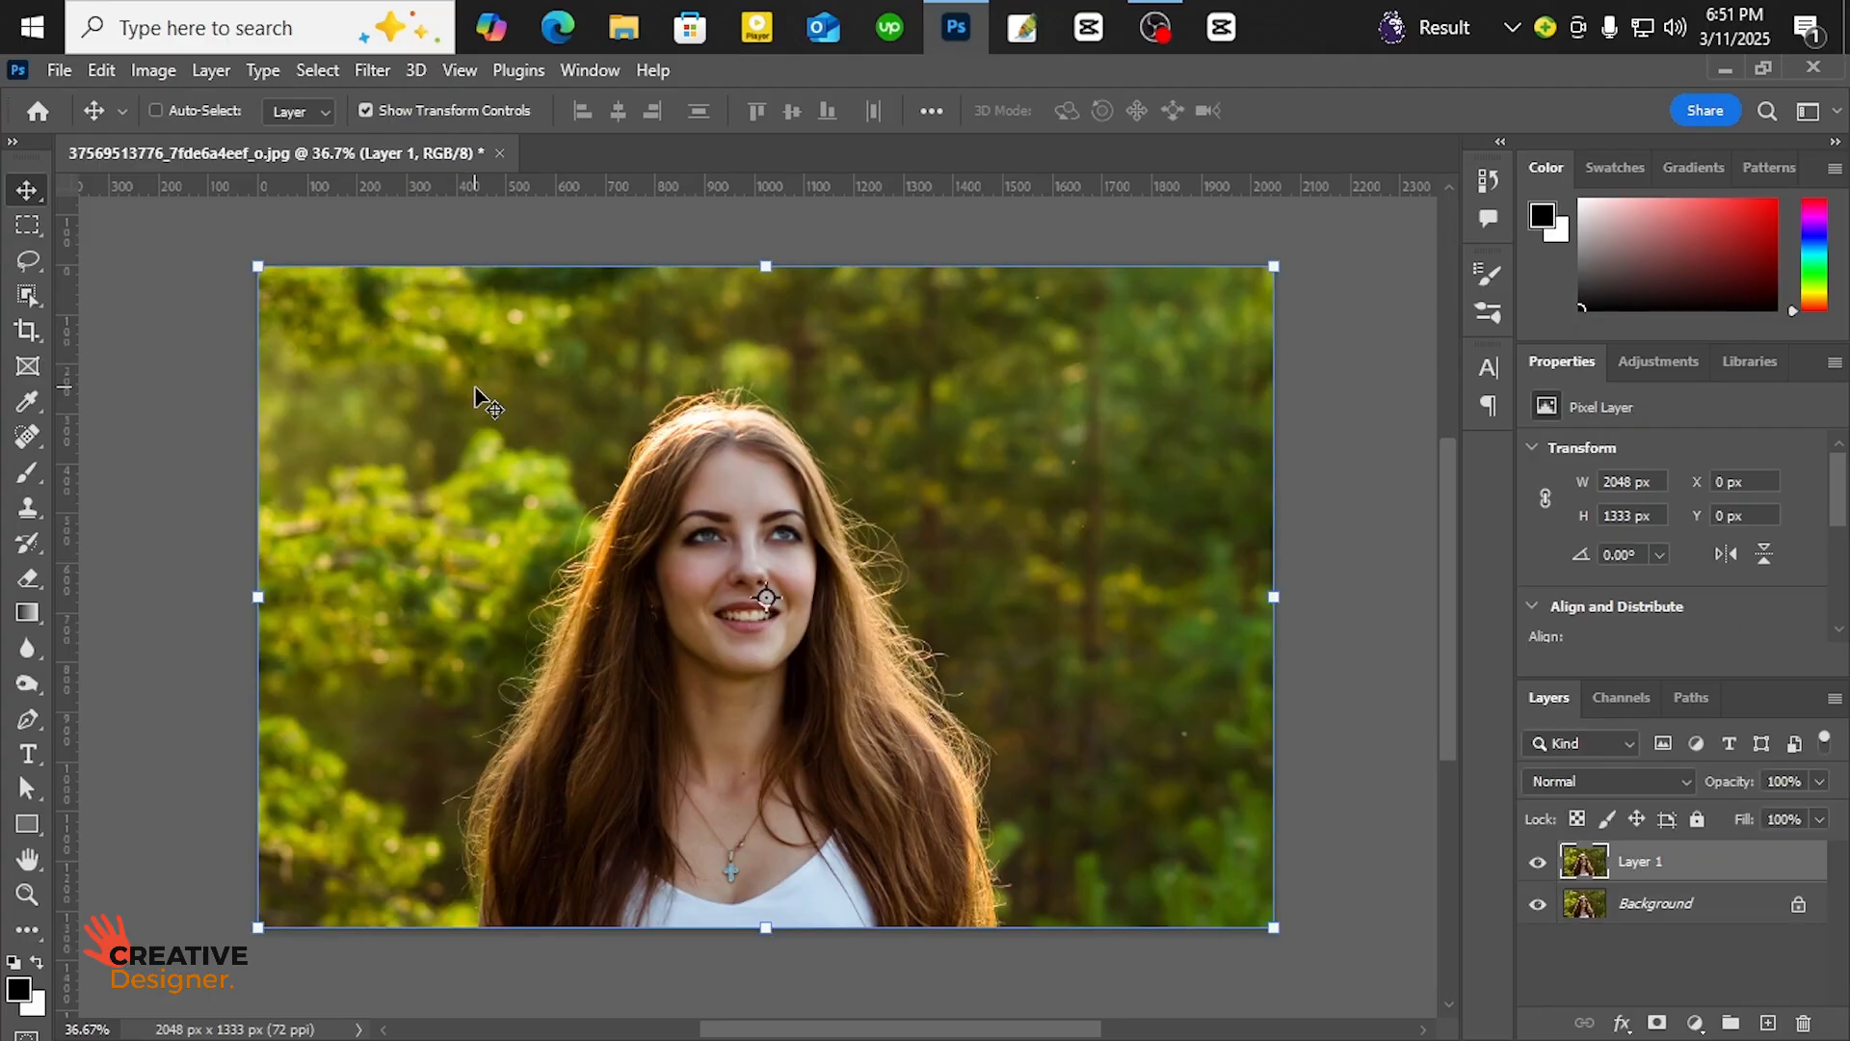
pyautogui.hotkey('ctrl', 'j')
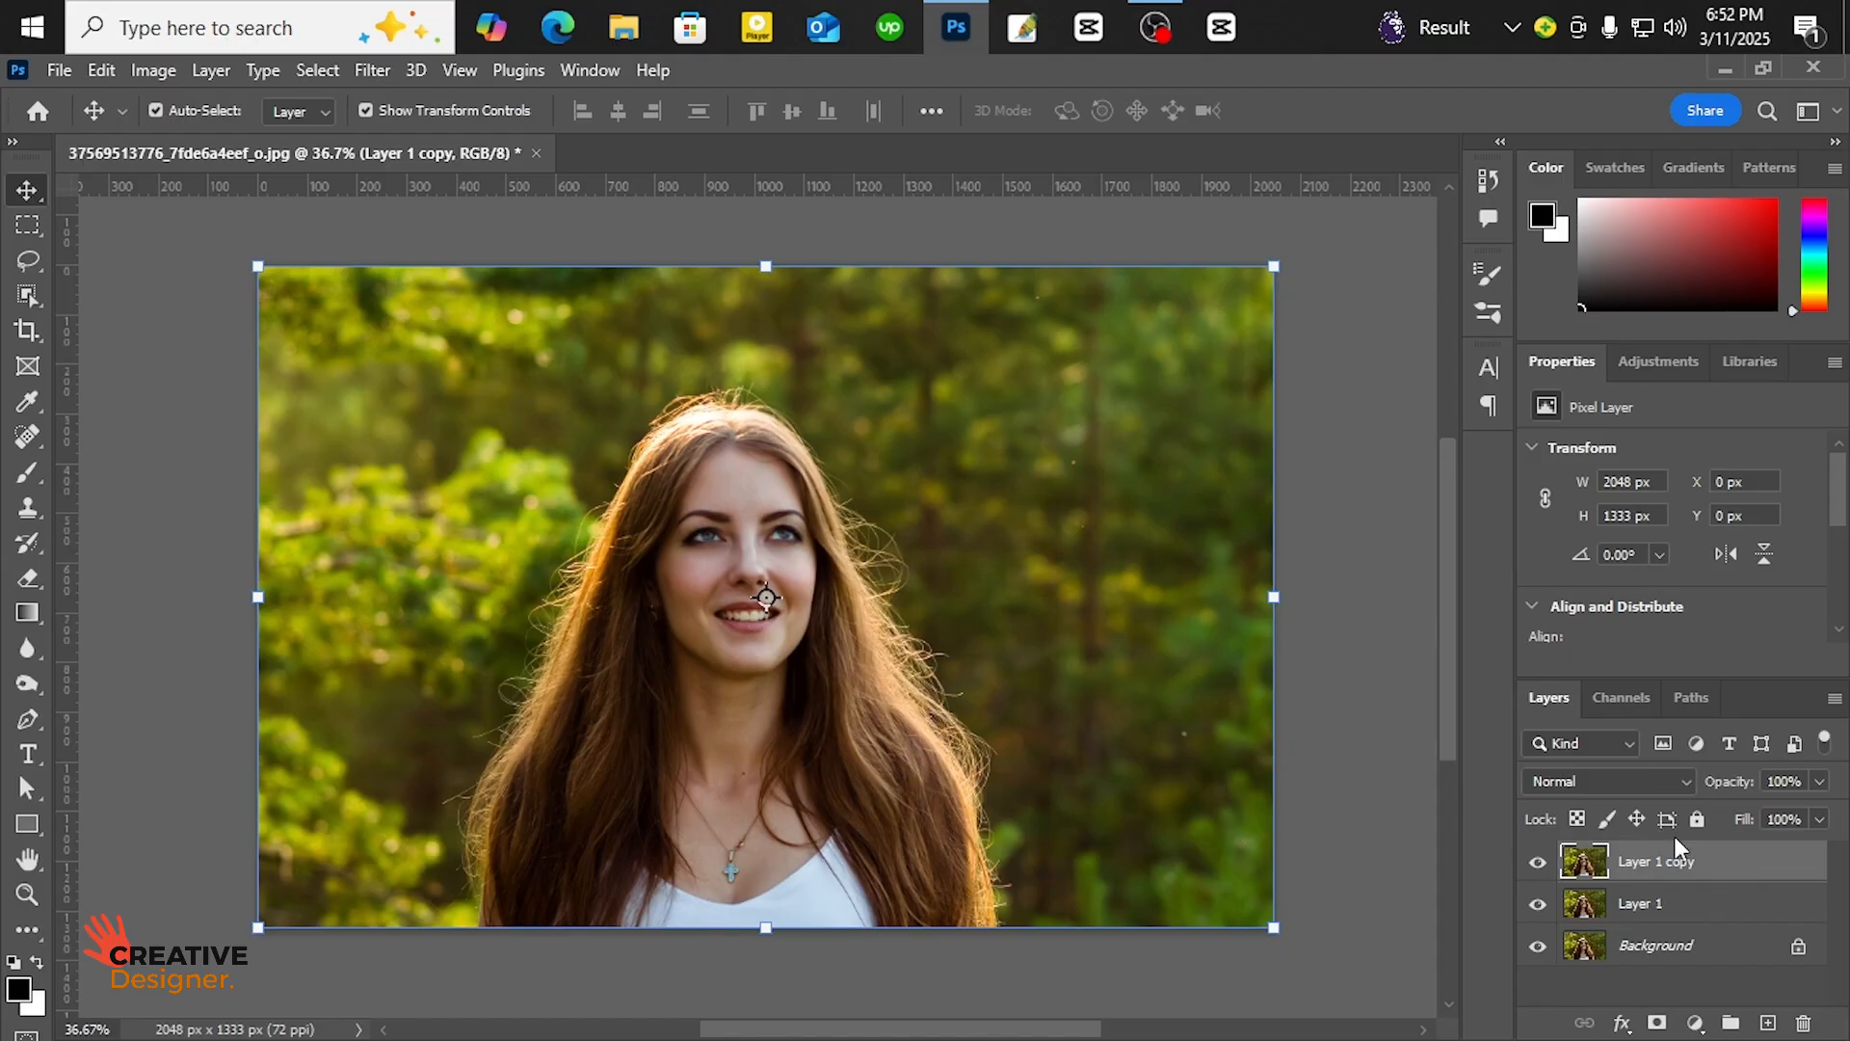
pyautogui.click(1650, 949)
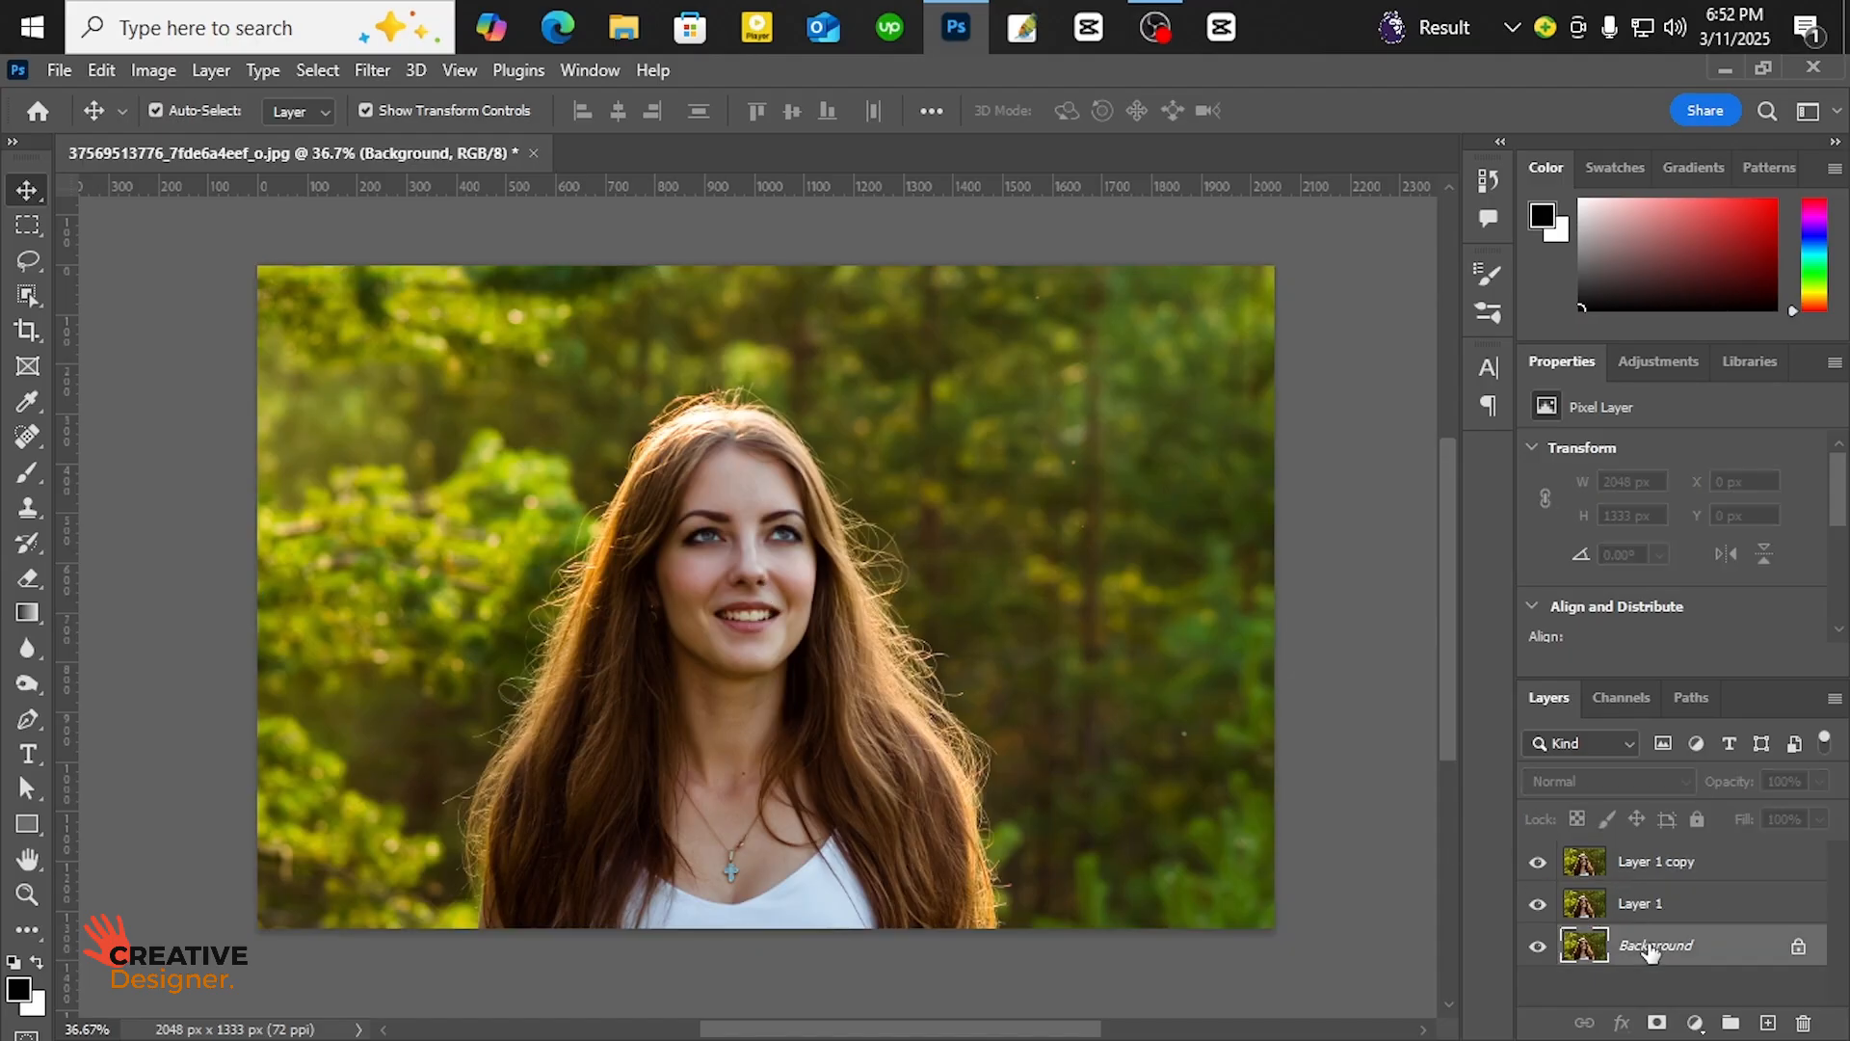
pyautogui.rightClick(1650, 949)
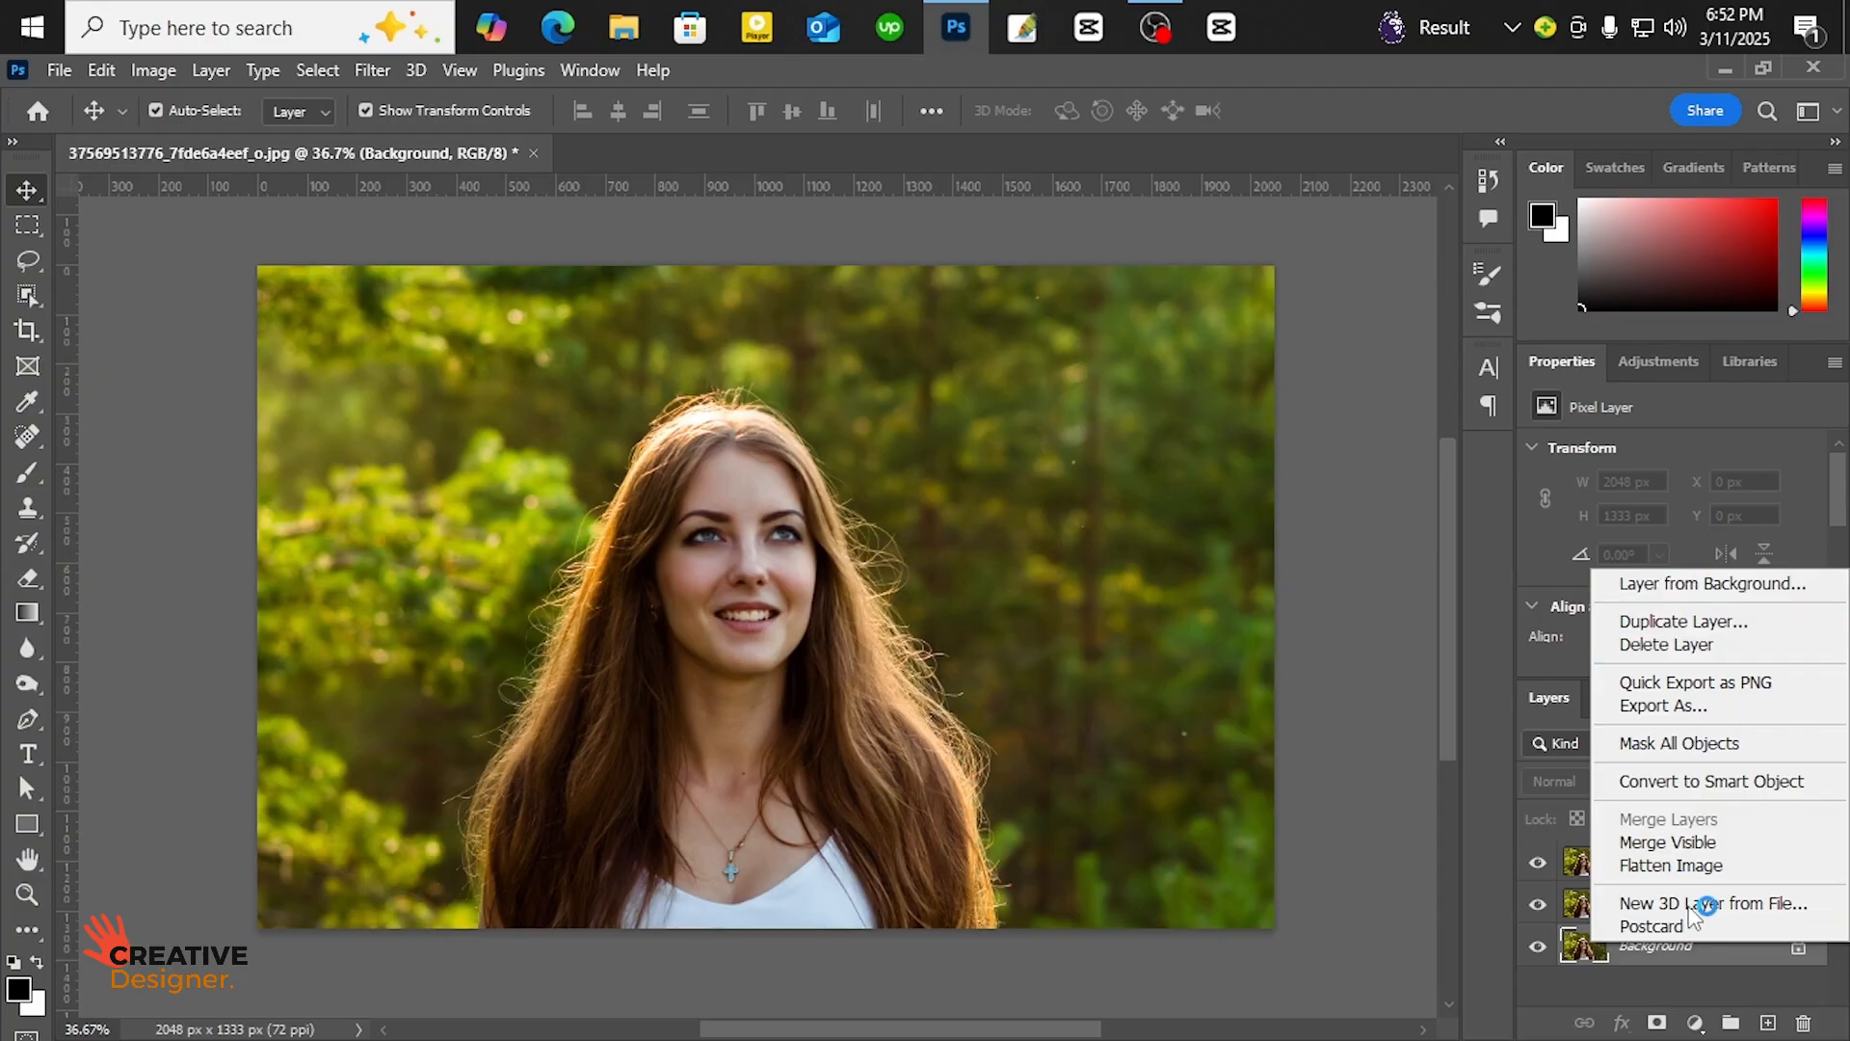
pyautogui.click(1637, 986)
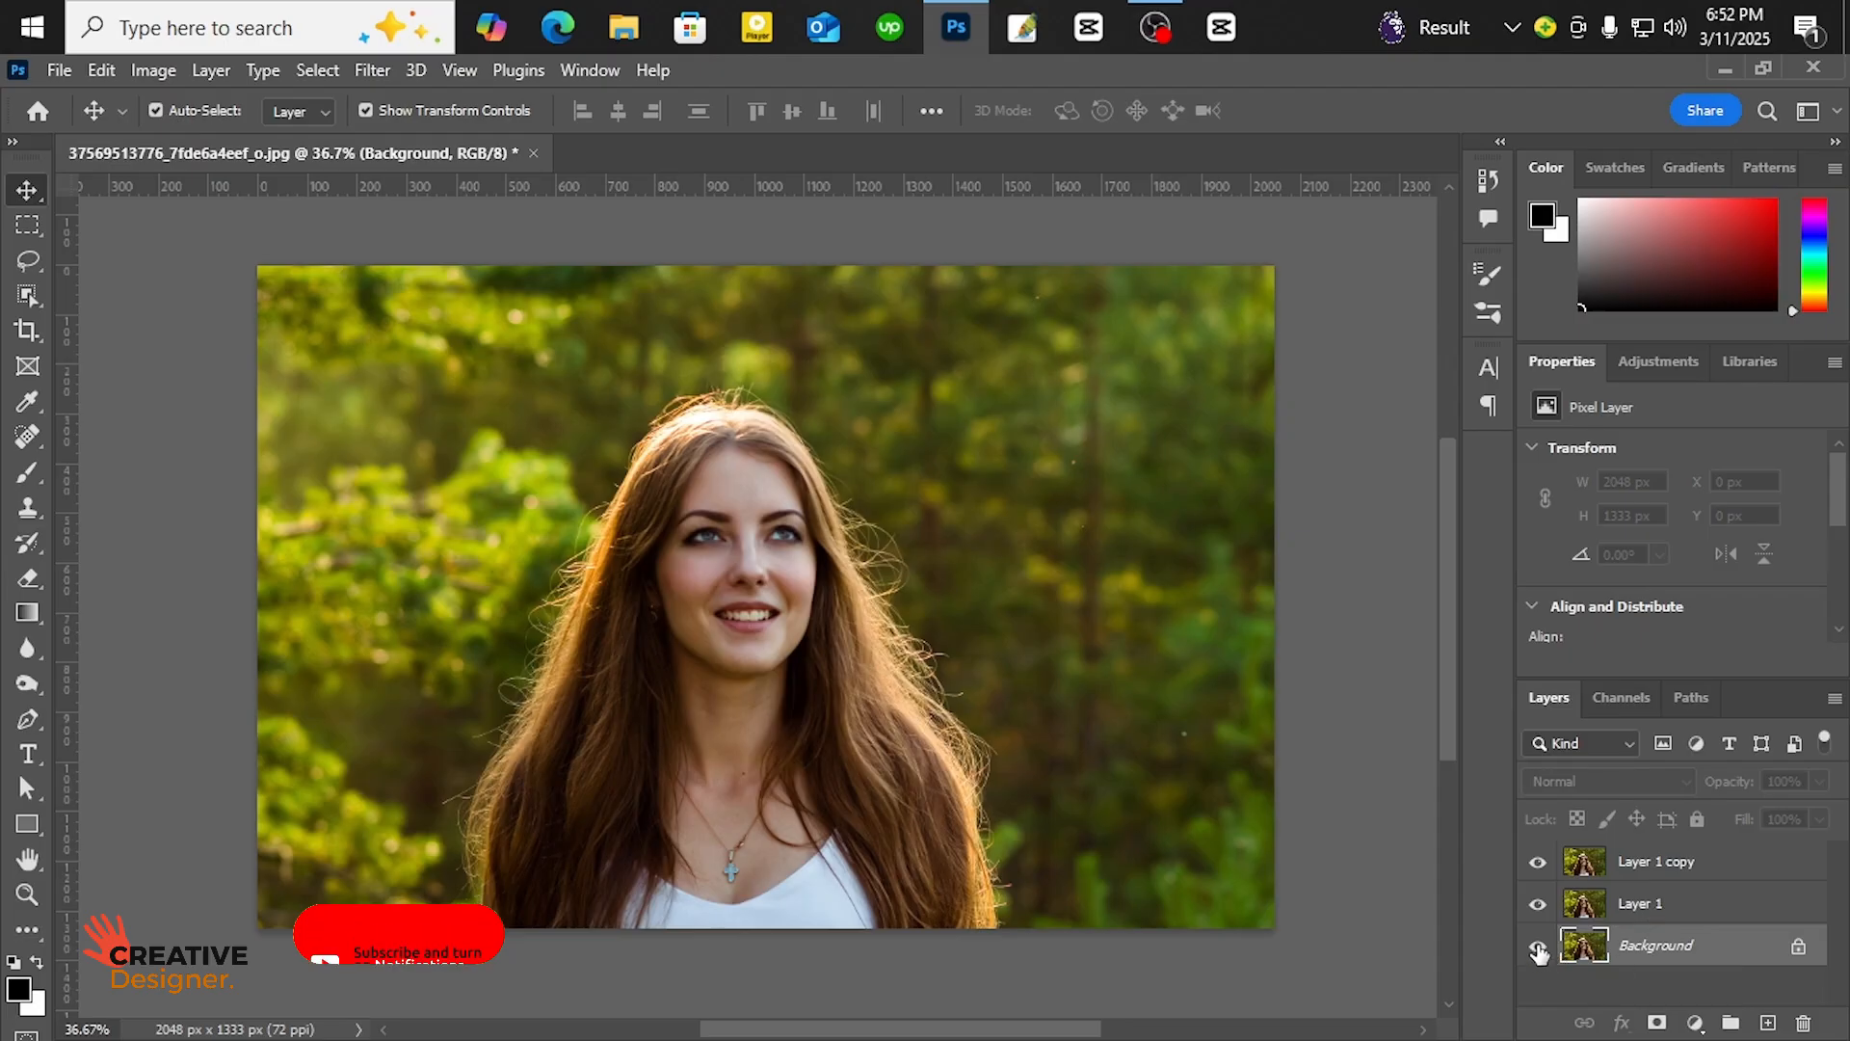
# - Hide Background and Layer 1, and select the woman on Layer 1 copy with Select Subject
pyautogui.click(1658, 864)
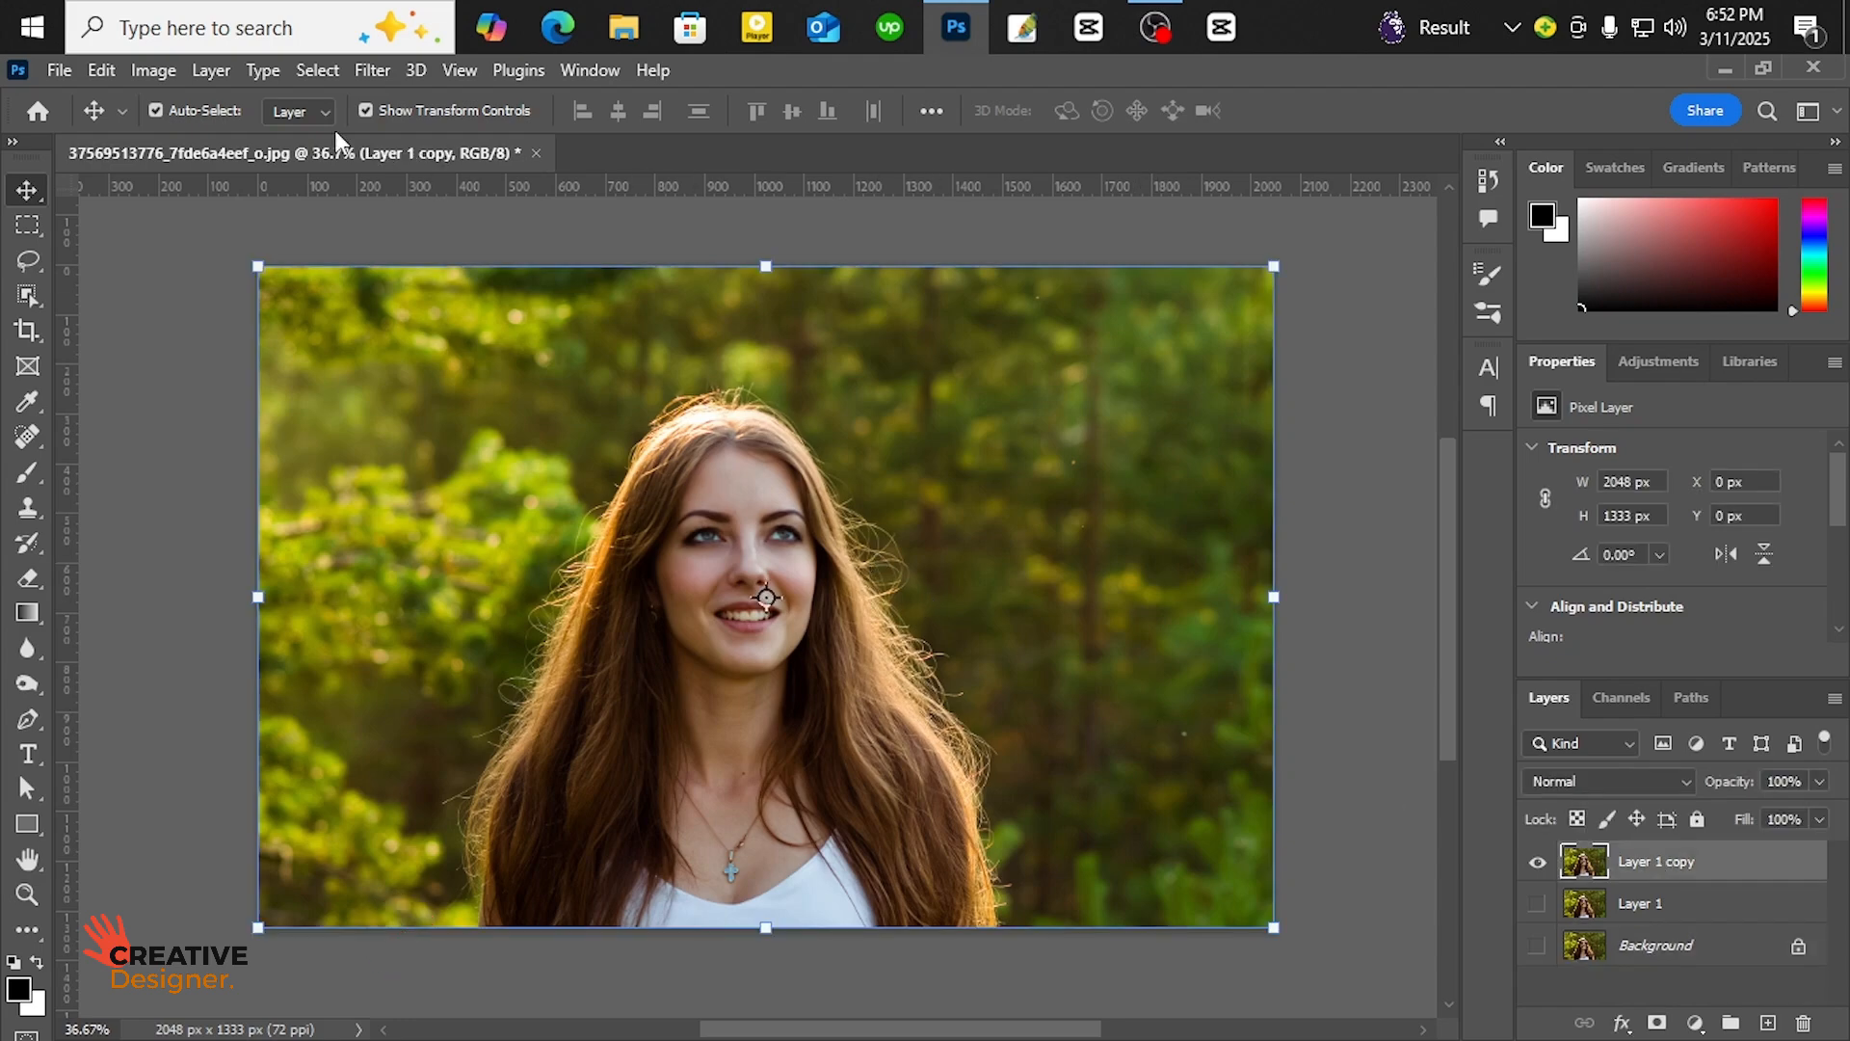
pyautogui.click(316, 72)
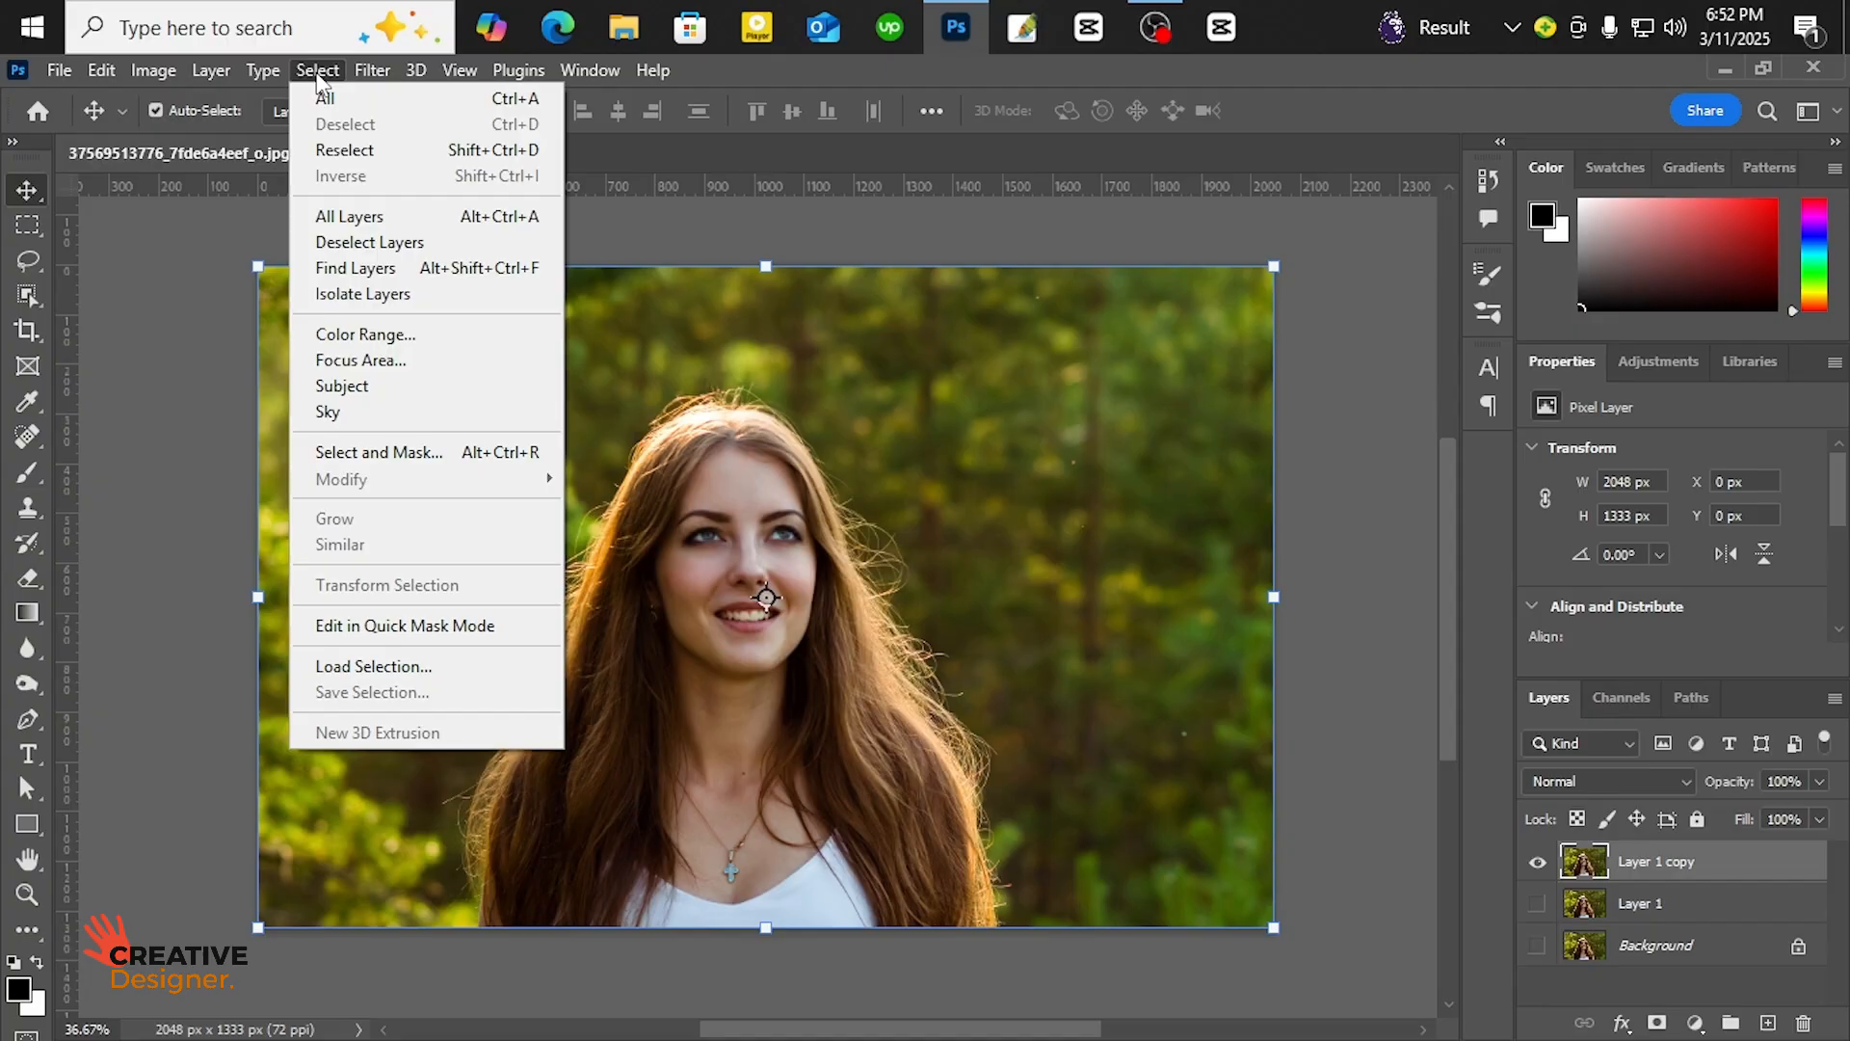
pyautogui.click(389, 399)
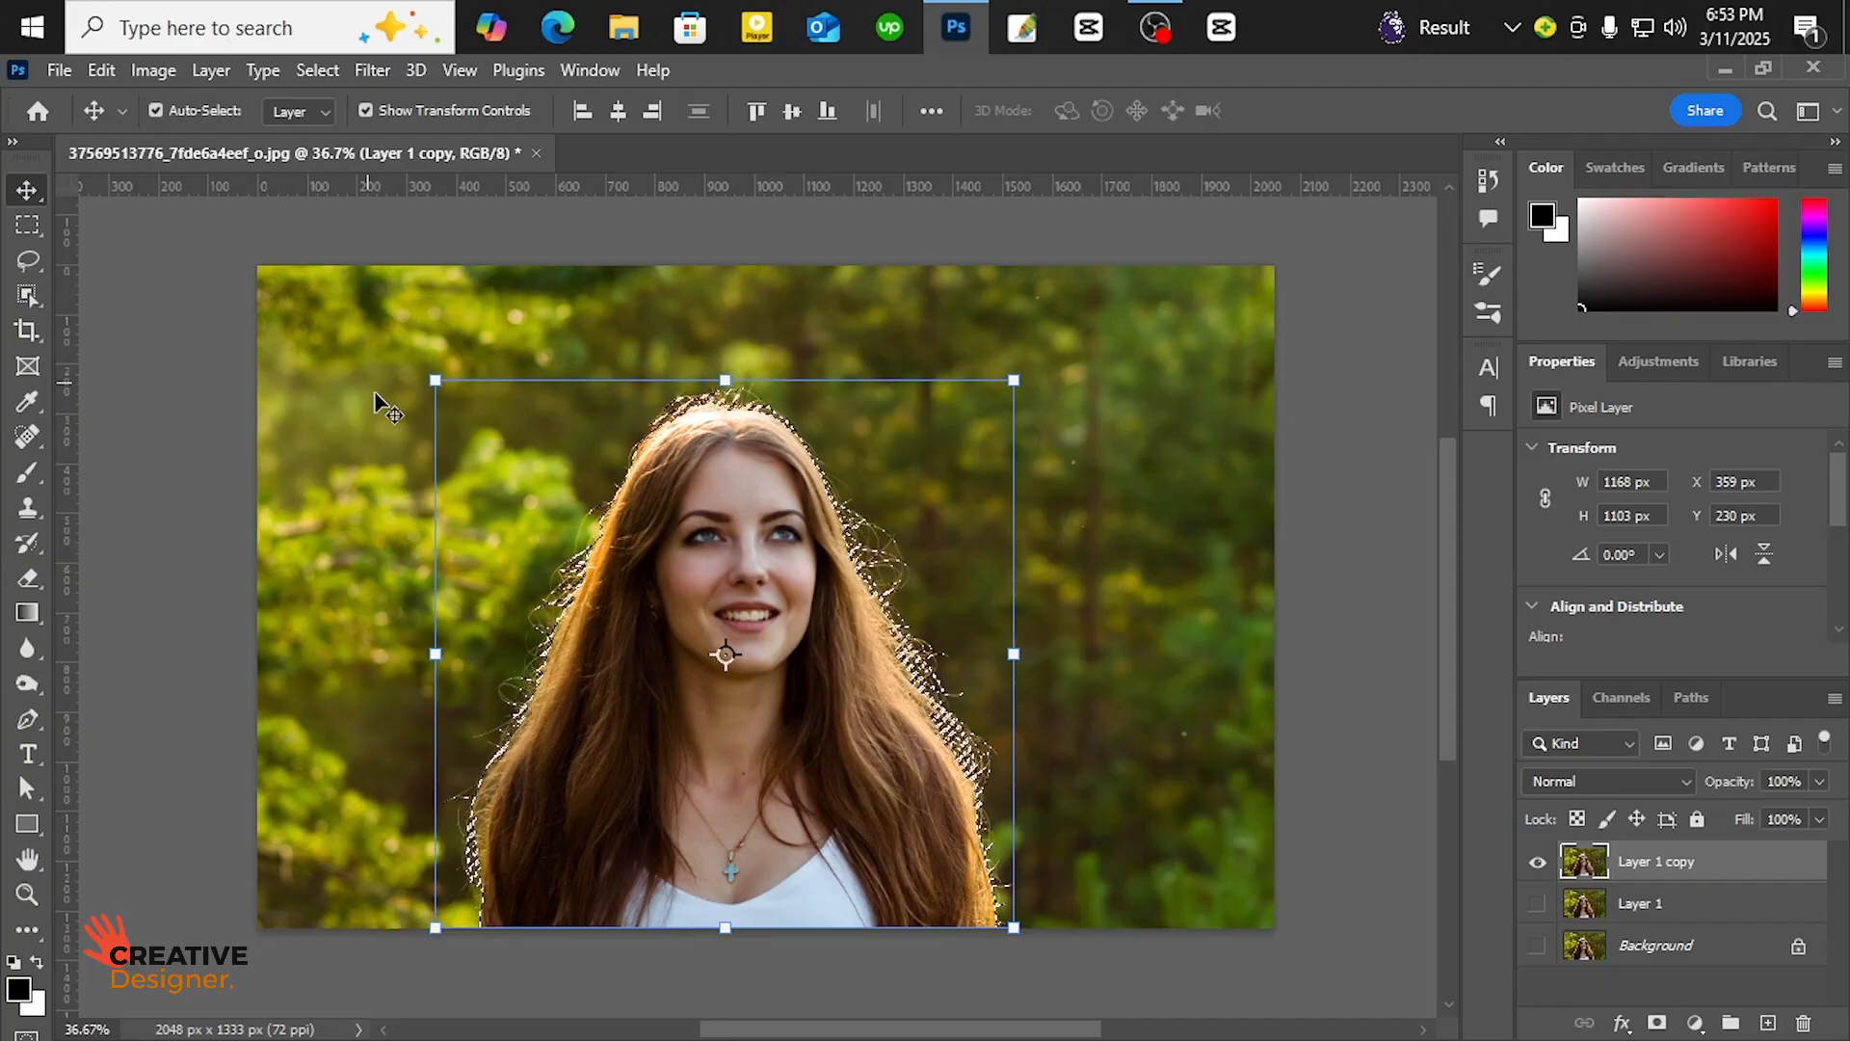
# - Inspect the selection's hair edges and add a layer mask to Layer 1 copy from it
pyautogui.scroll(3, 790, 520)
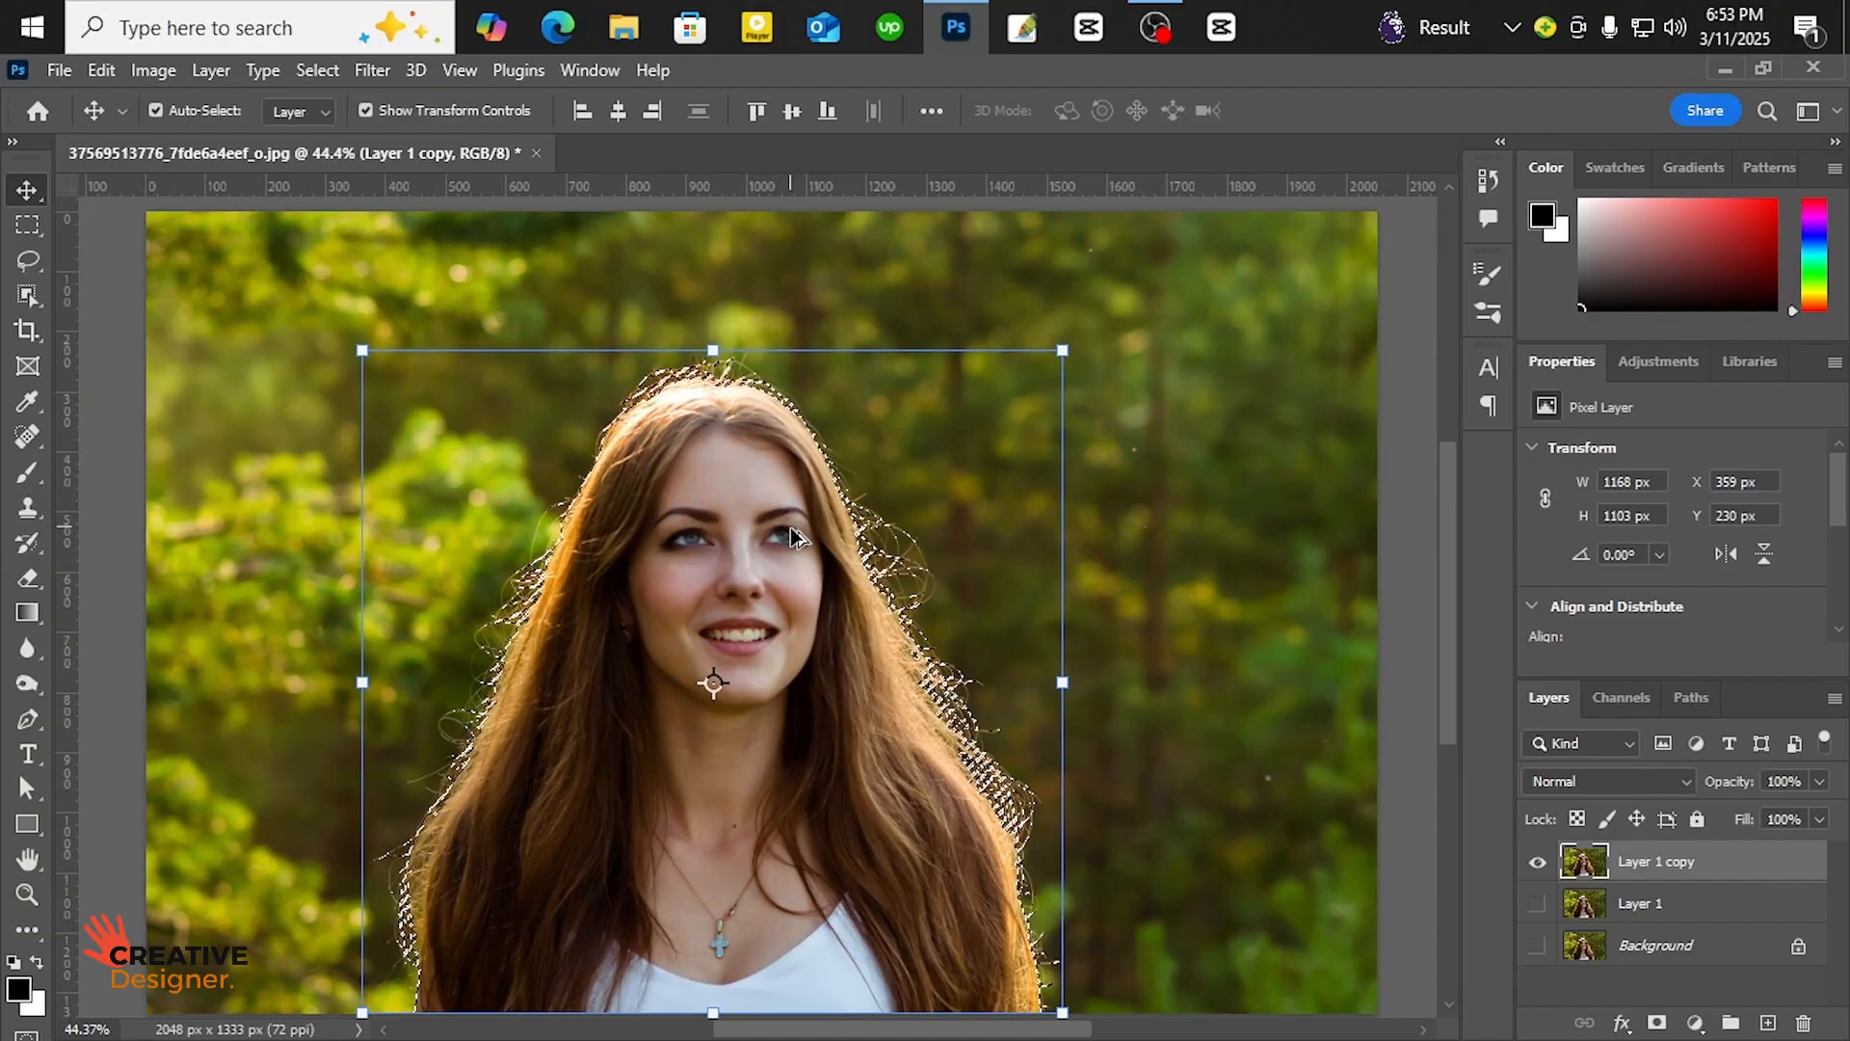
pyautogui.scroll(3, 757, 642)
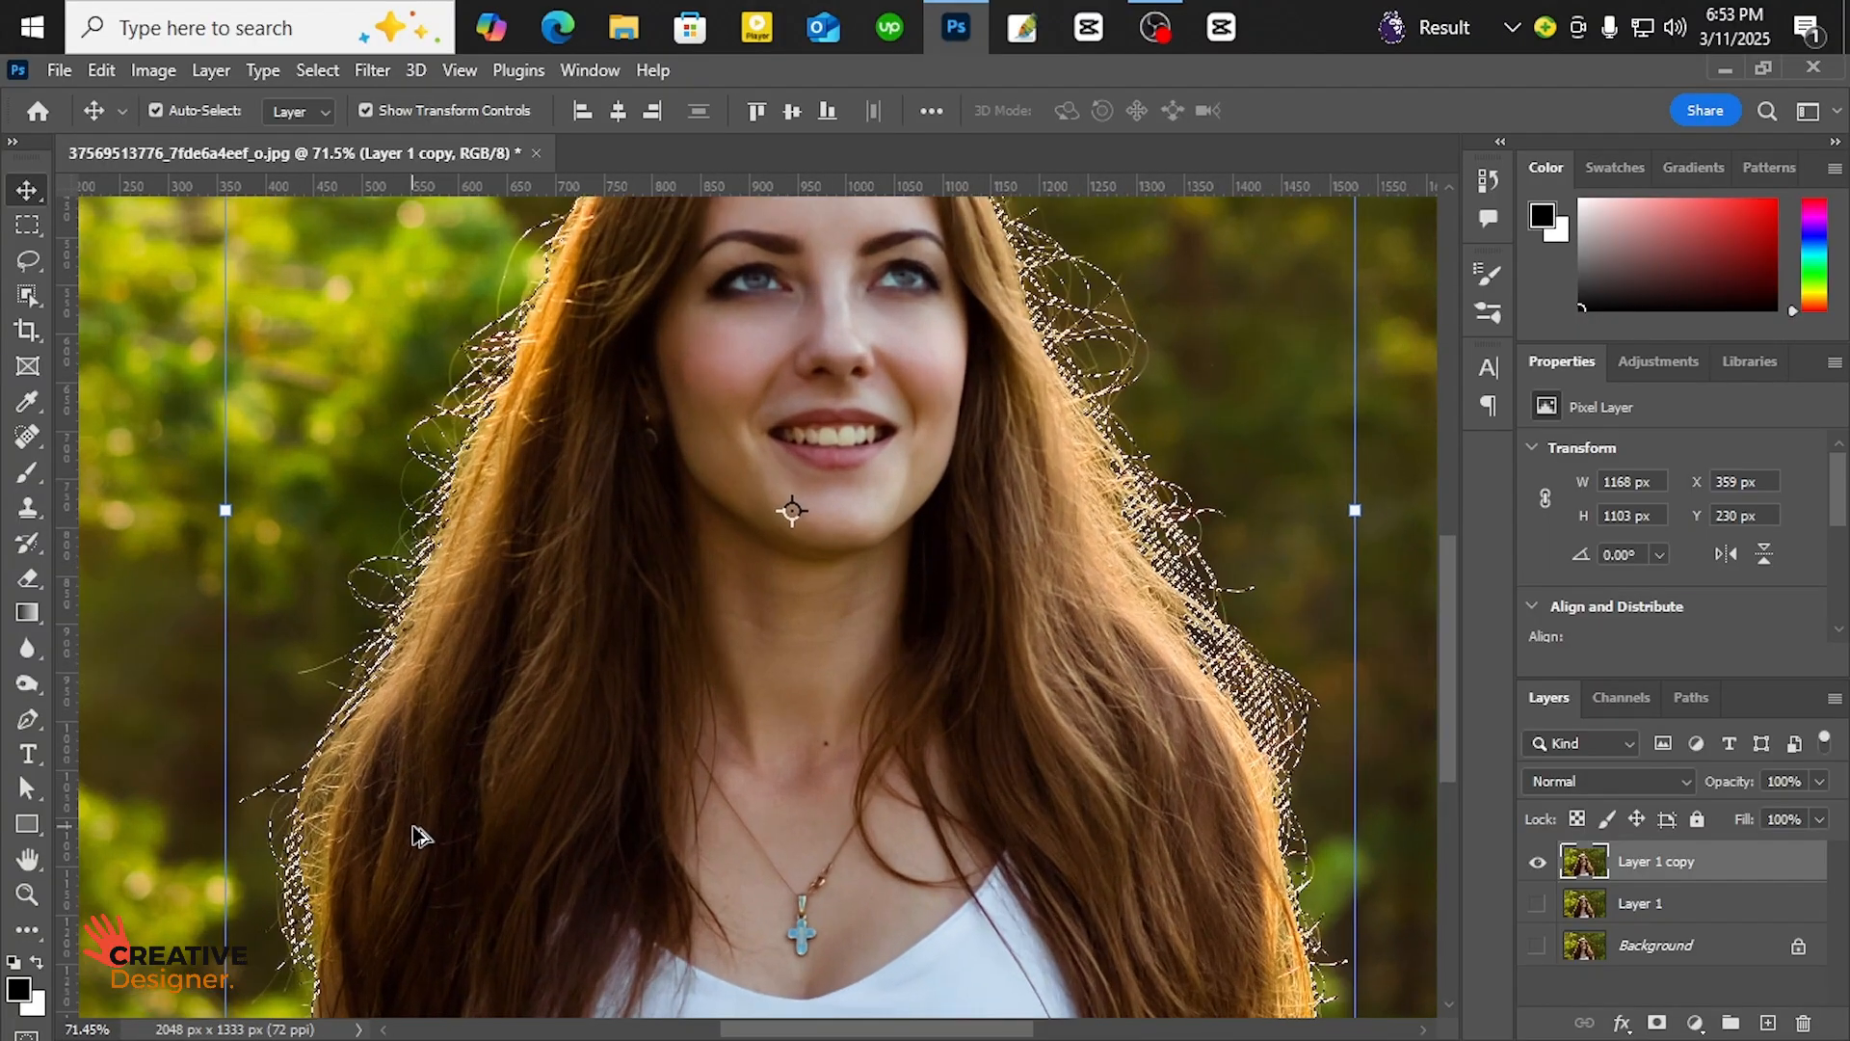
pyautogui.moveTo(669, 299); pyautogui.dragTo(506, 493)
pyautogui.moveTo(892, 706); pyautogui.dragTo(739, 499)
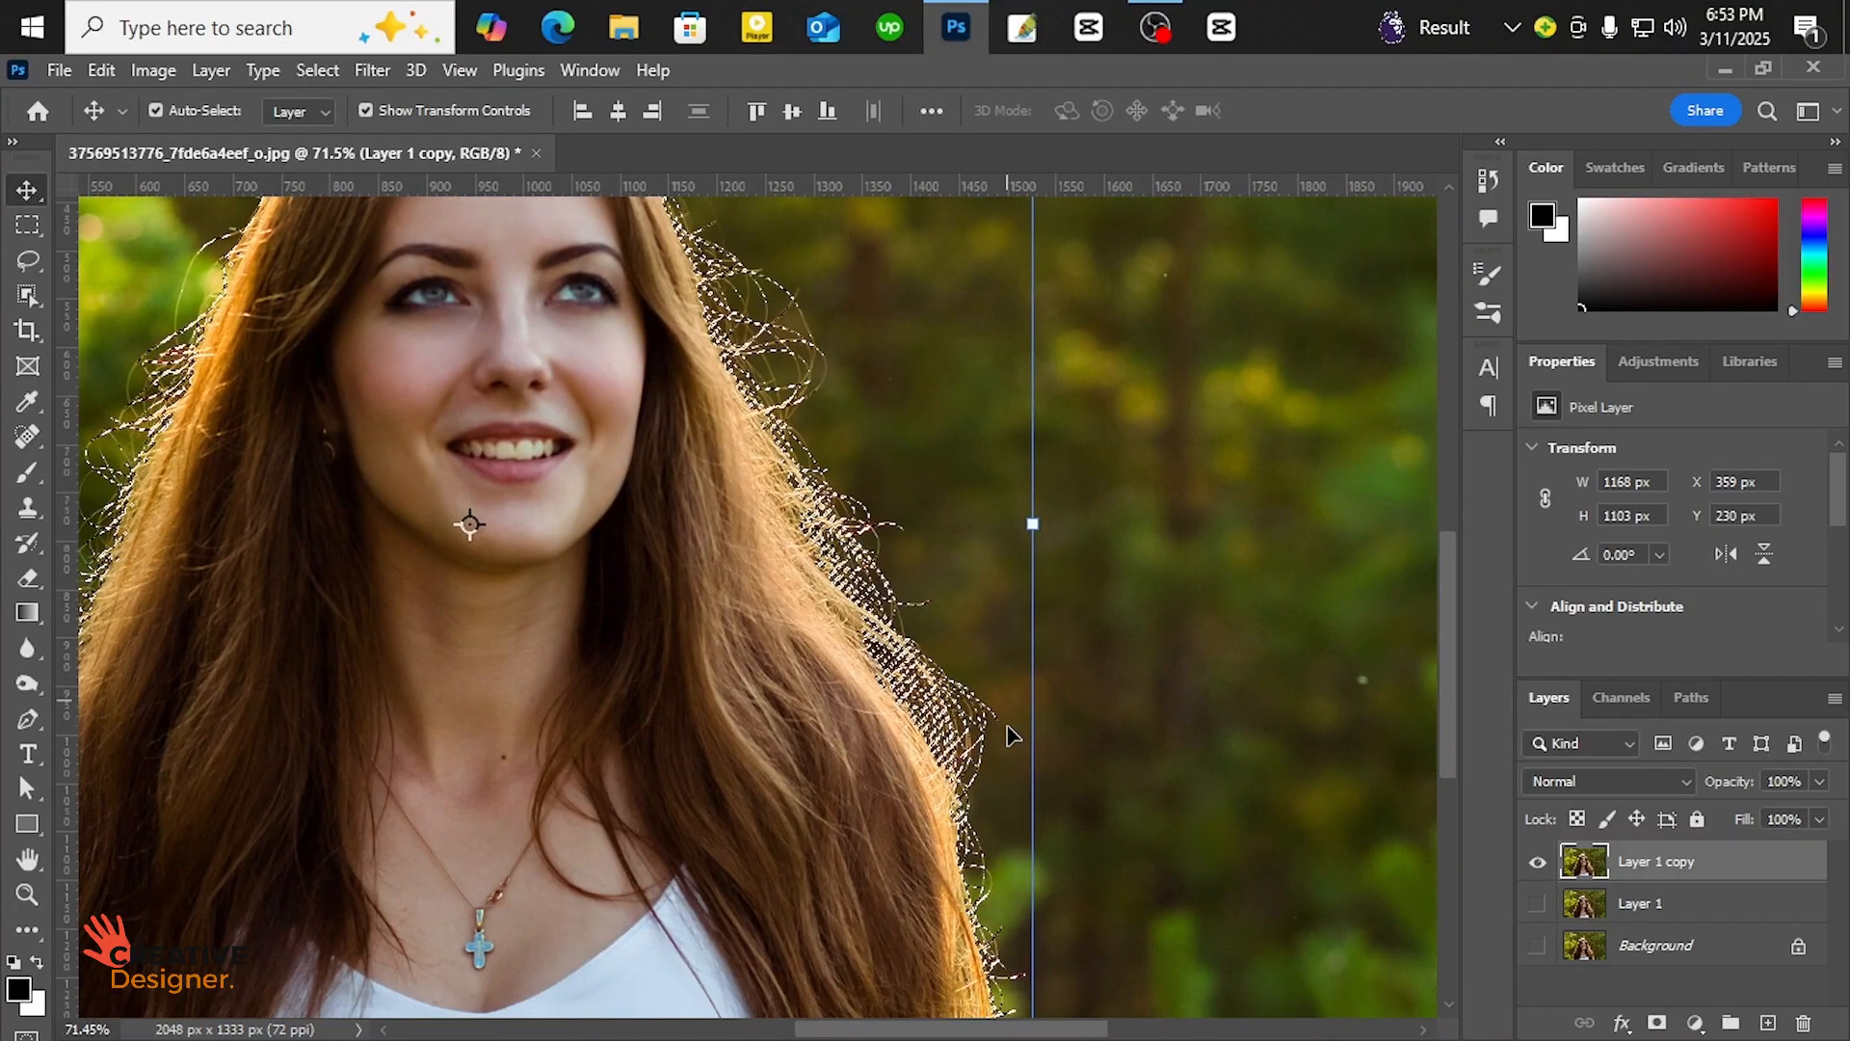
pyautogui.moveTo(971, 940); pyautogui.dragTo(1012, 735)
pyautogui.scroll(-4, 900, 619)
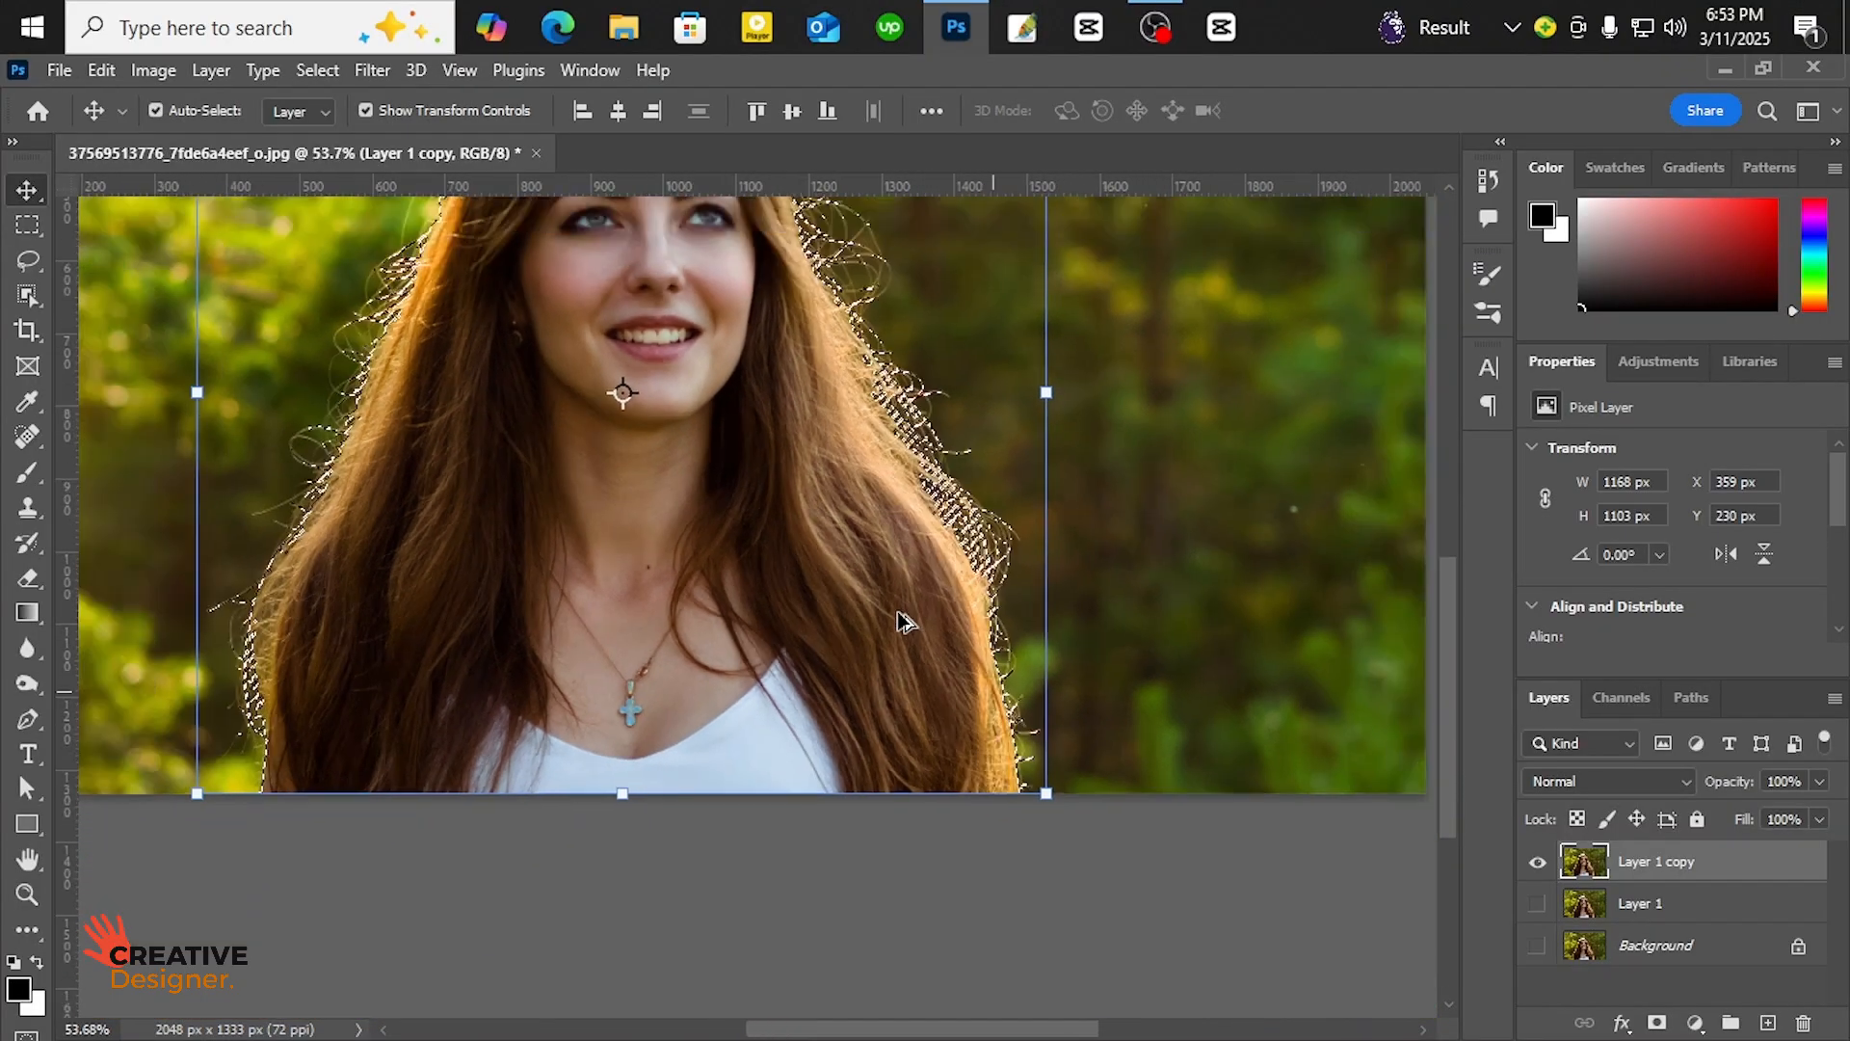
pyautogui.moveTo(720, 309); pyautogui.dragTo(785, 455)
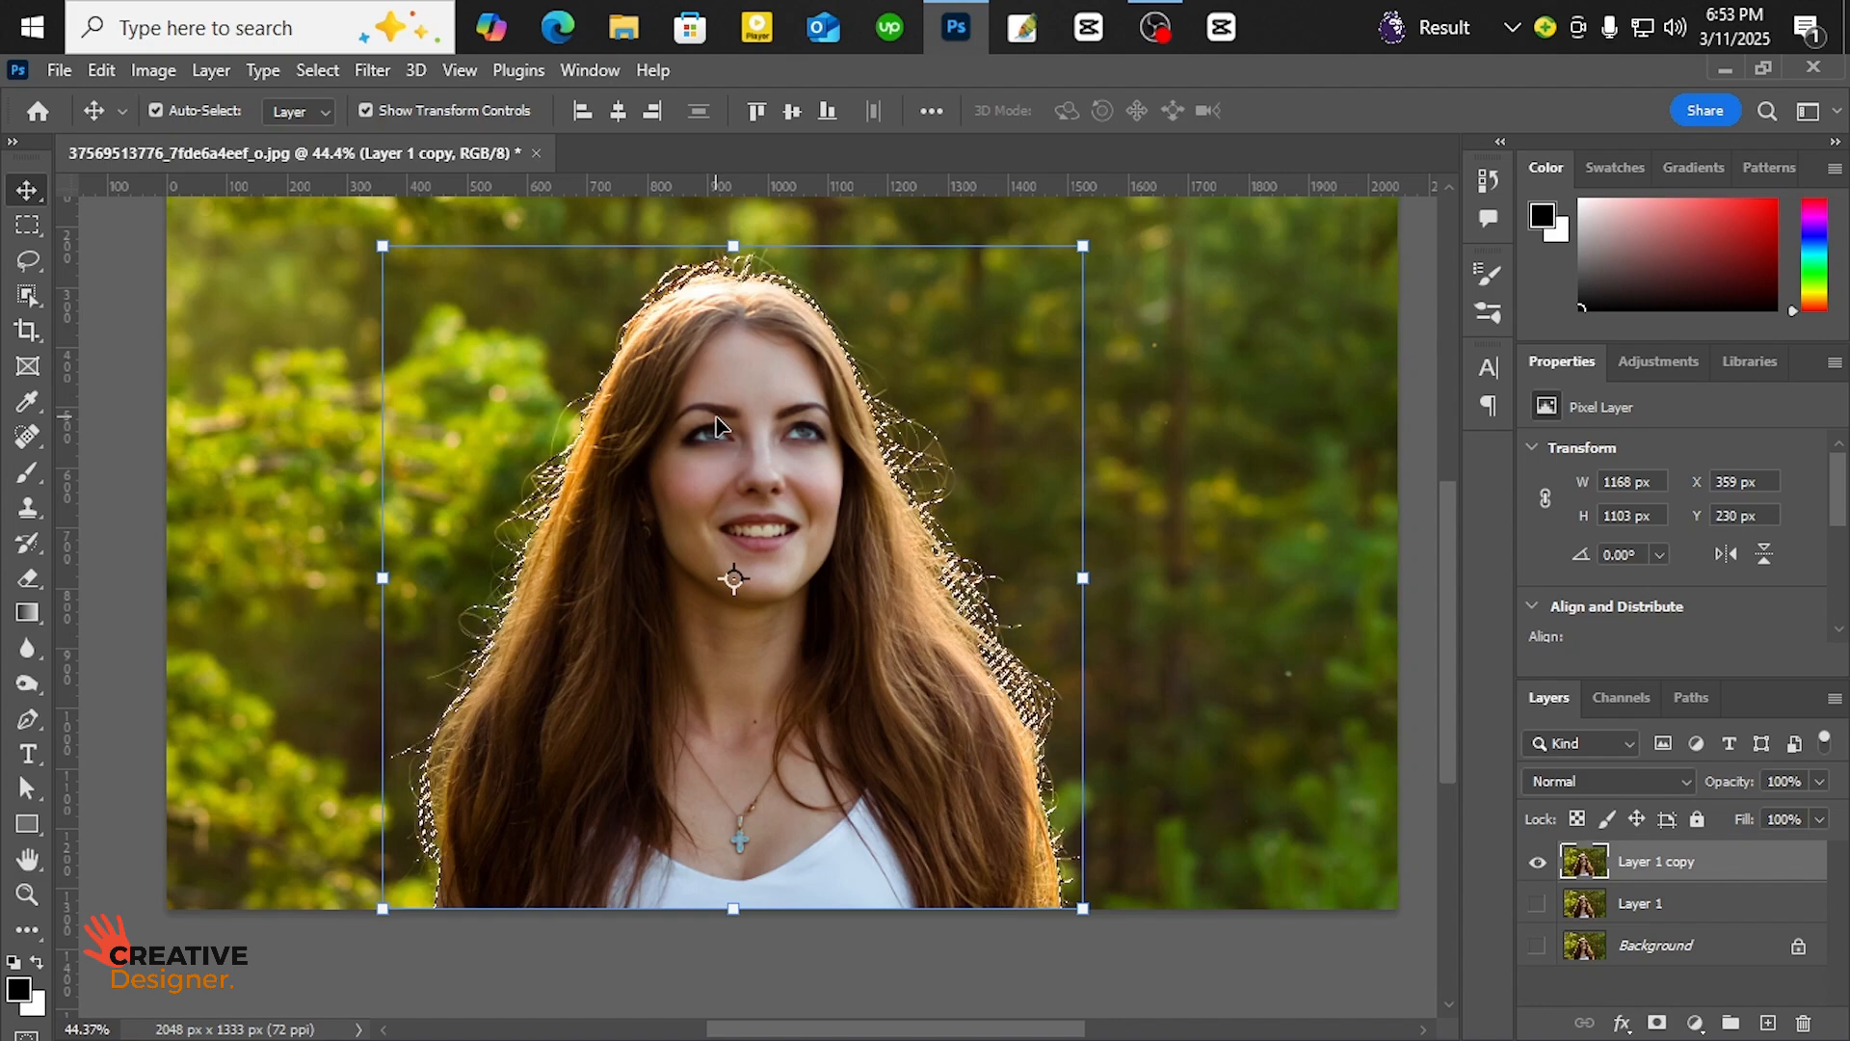
pyautogui.click(1654, 1024)
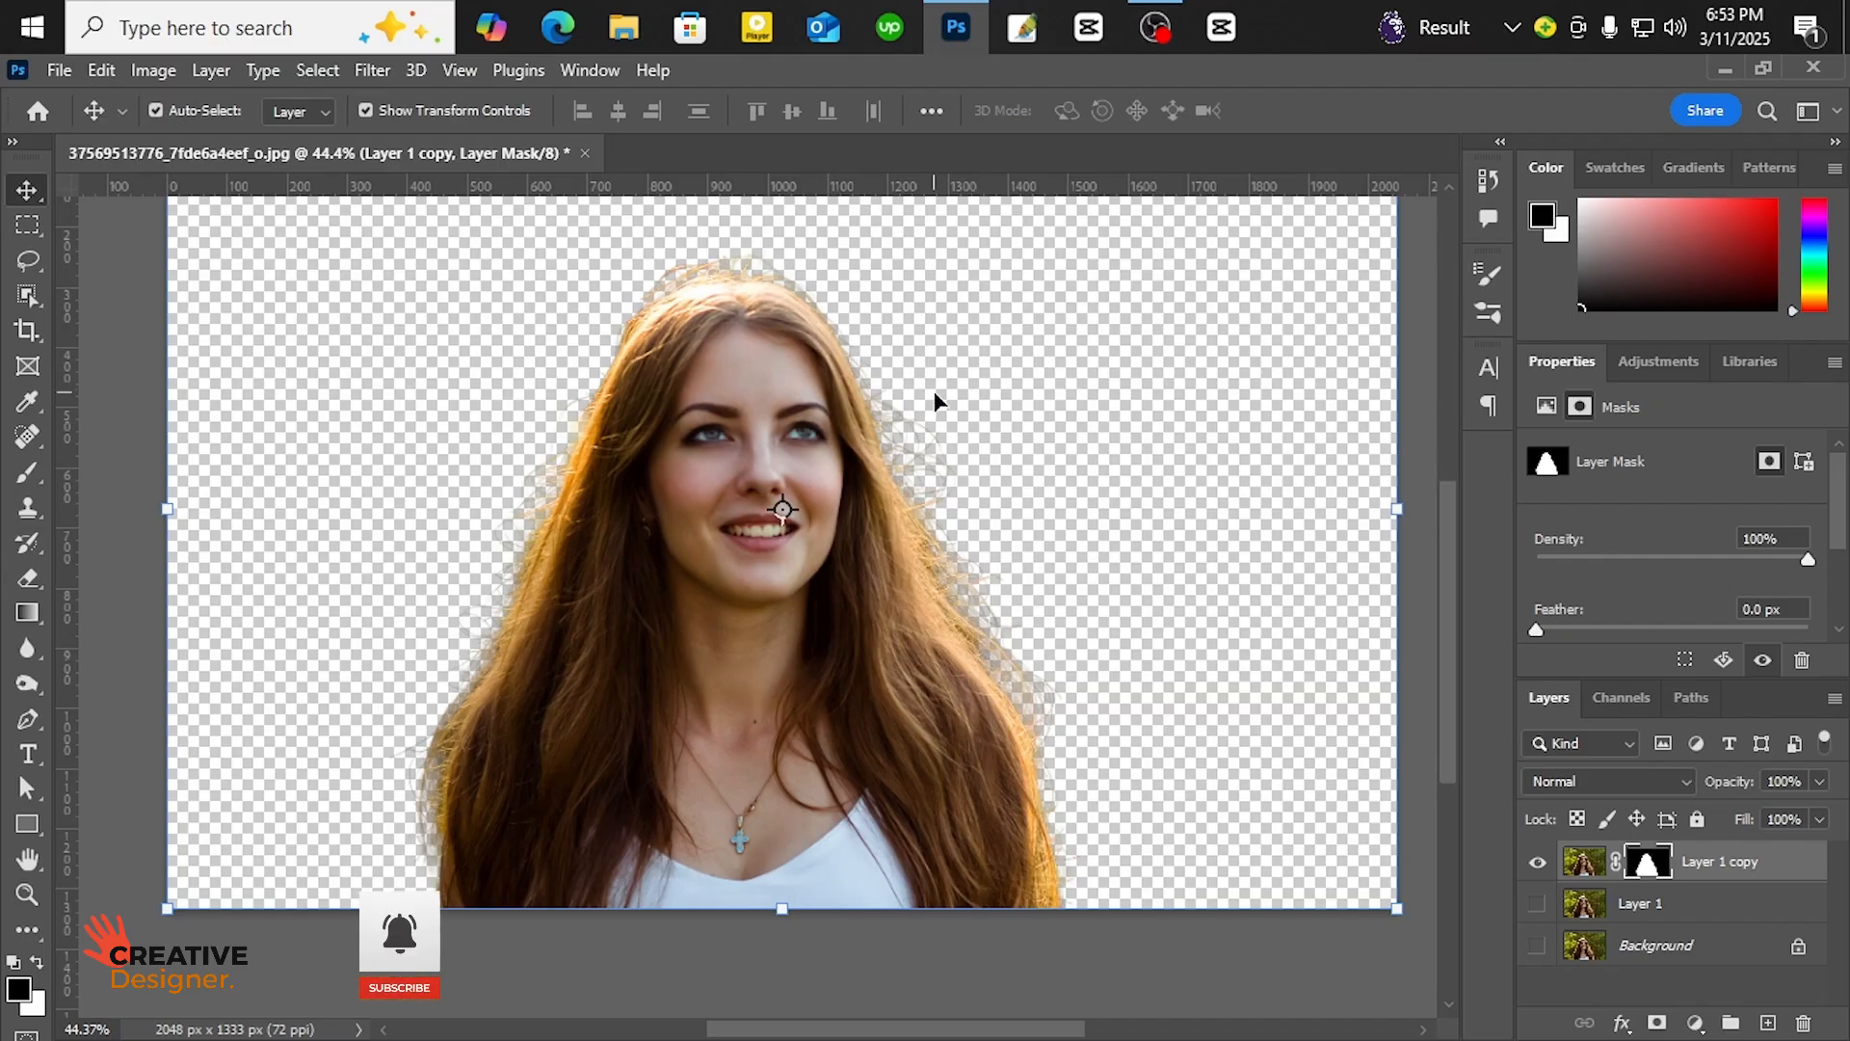
pyautogui.scroll(-1, 933, 390)
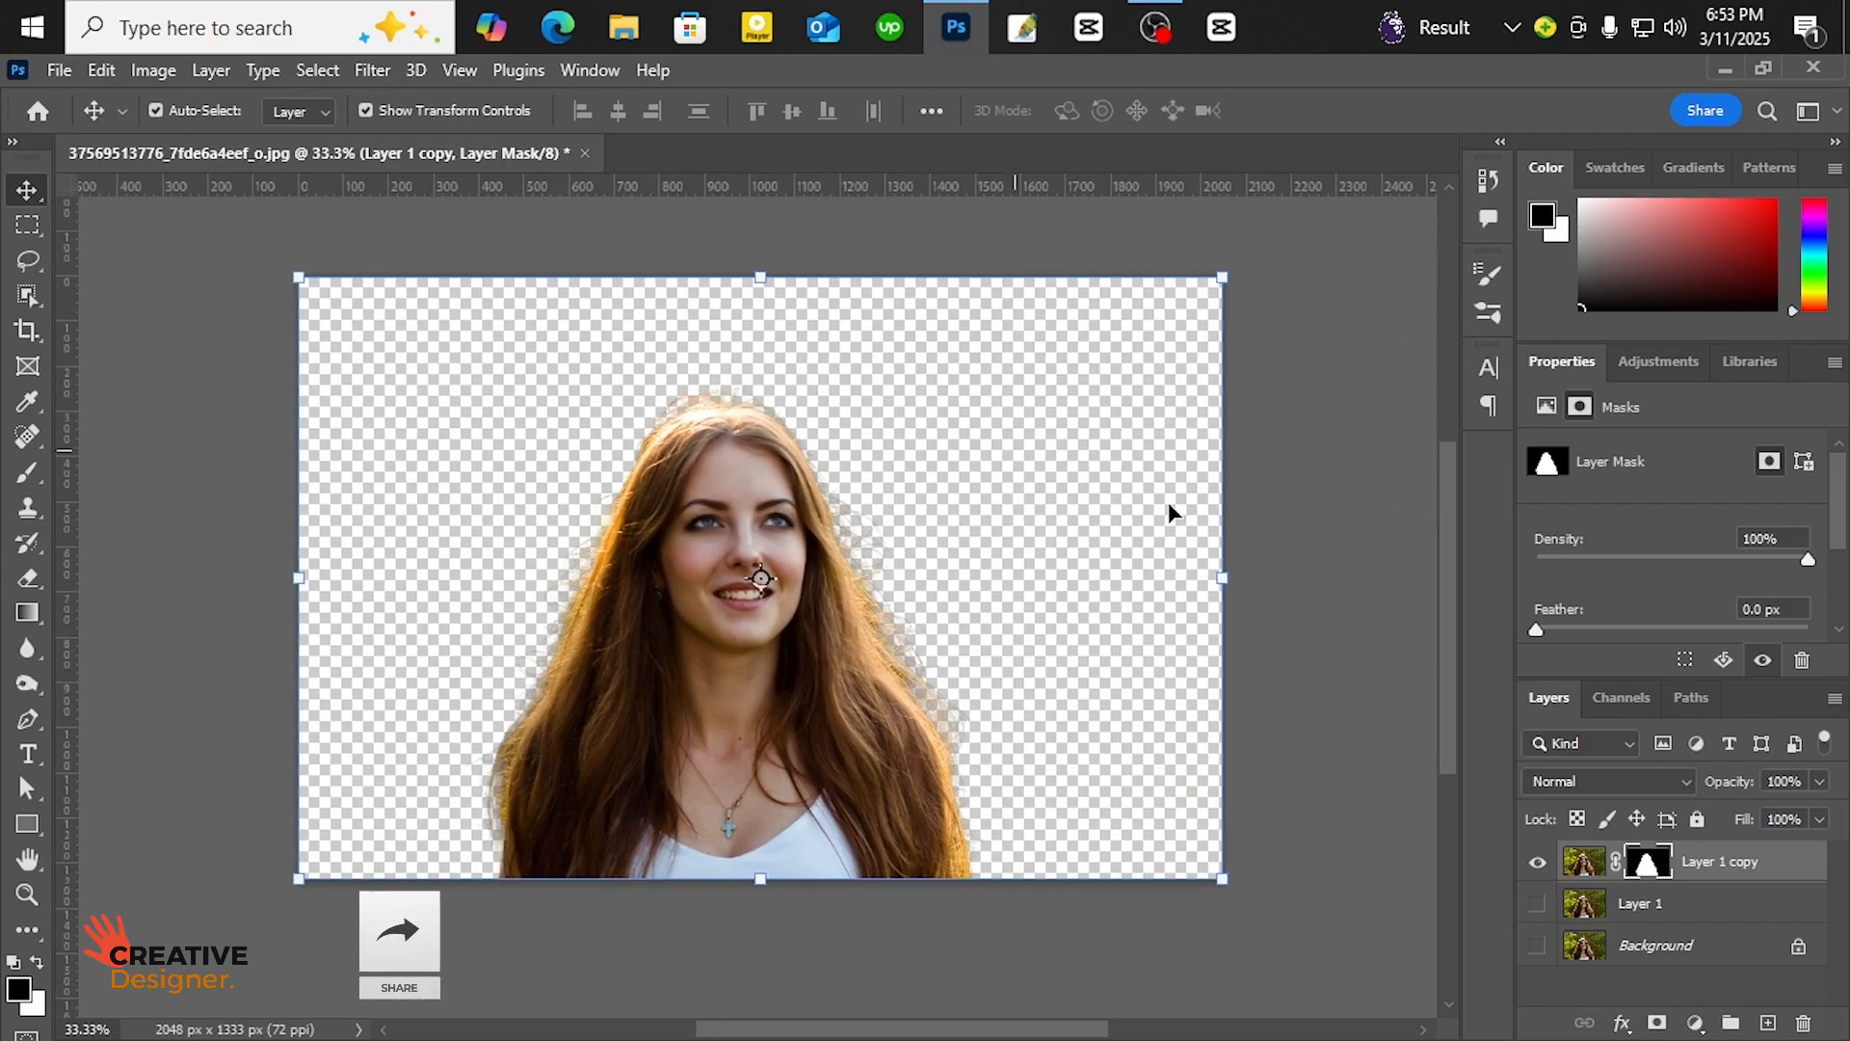
# - Show only Layer 1 and draw a loose Lasso selection around the woman, with a small margin outside her hair
pyautogui.click(1535, 862)
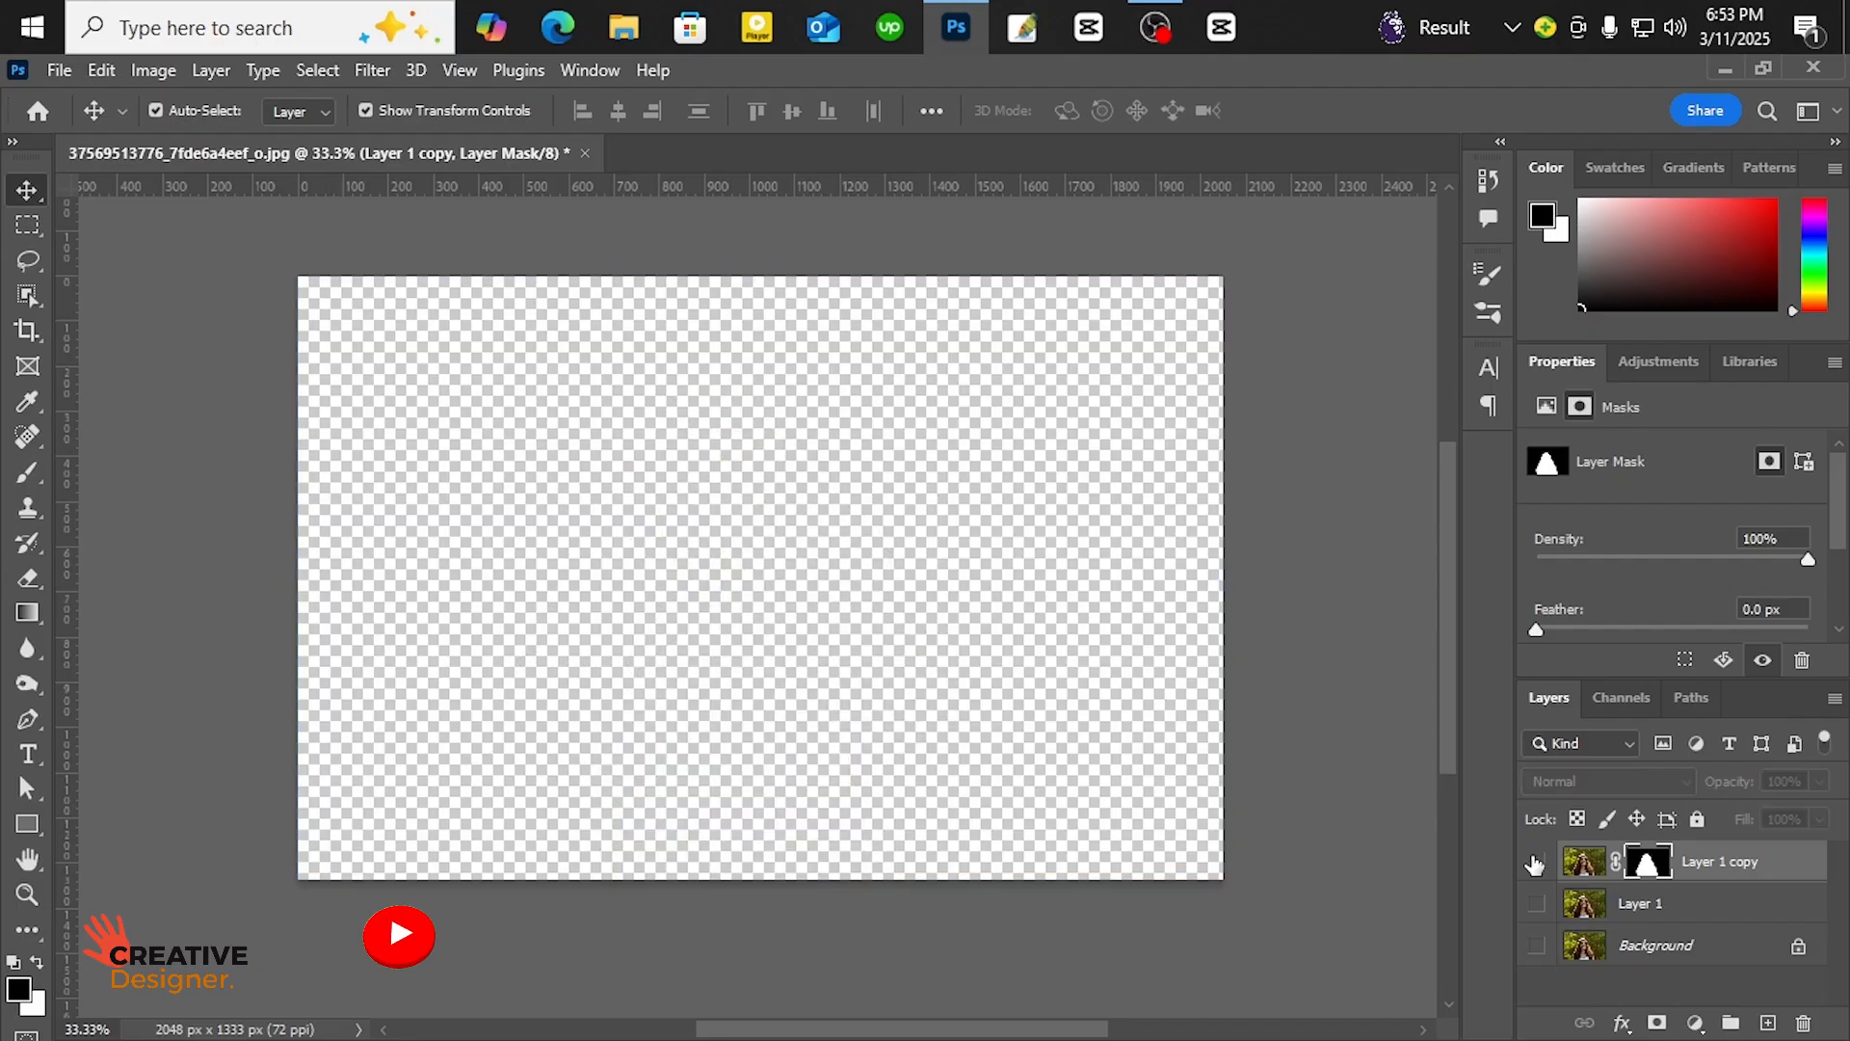
pyautogui.click(1535, 906)
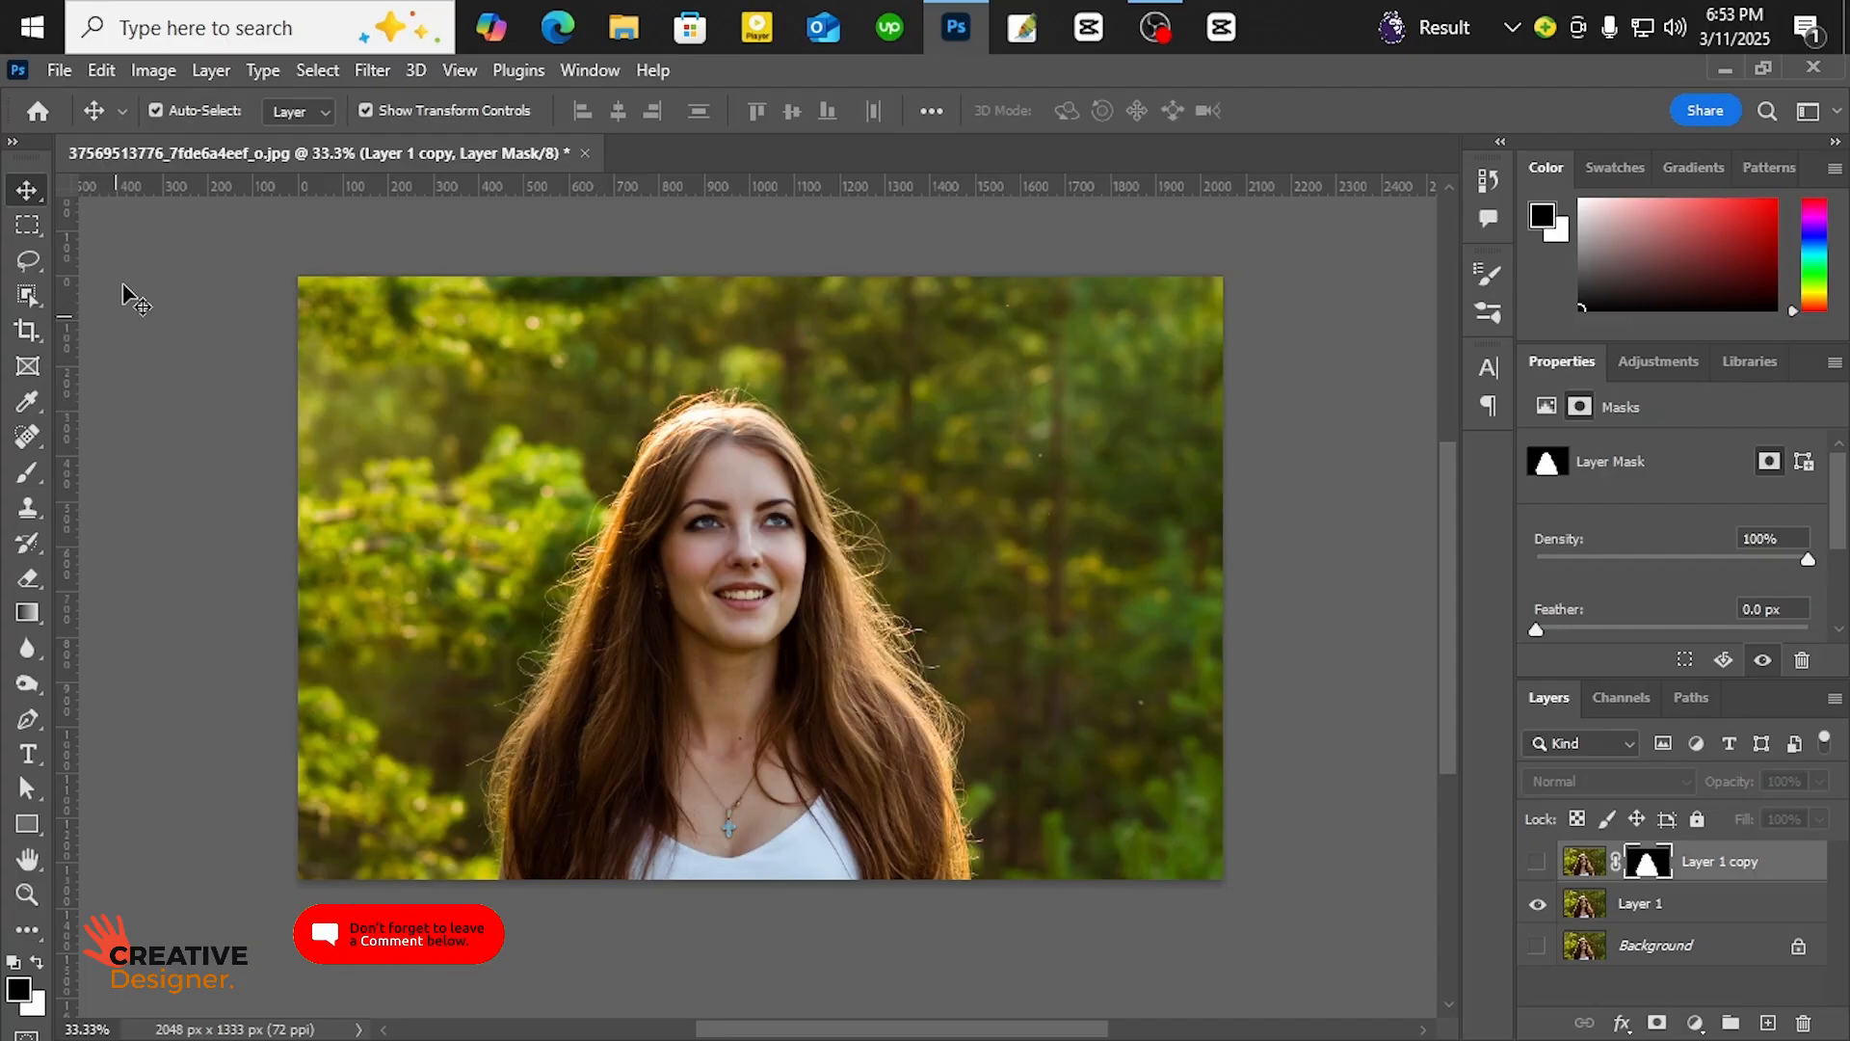
pyautogui.click(28, 260)
pyautogui.click(115, 257)
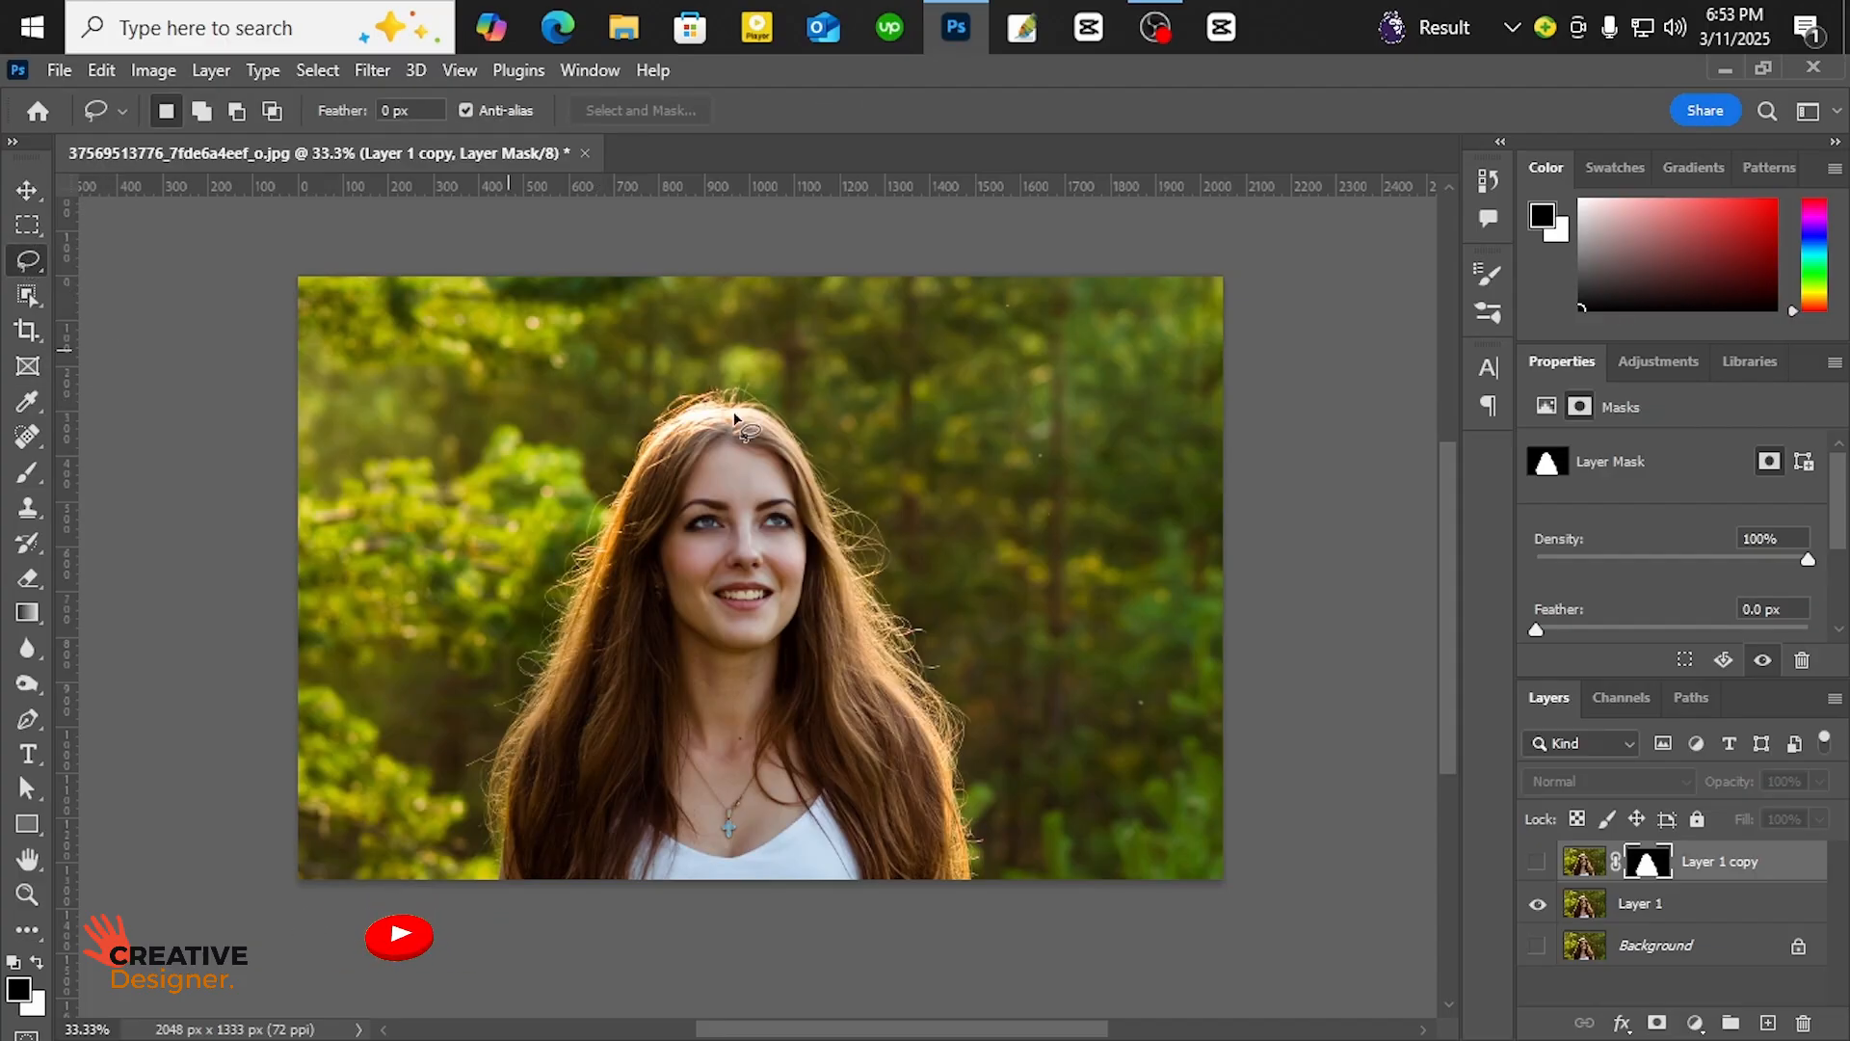
pyautogui.scroll(4, 942, 759)
pyautogui.moveTo(636, 692); pyautogui.dragTo(747, 564)
pyautogui.scroll(-2, 745, 554)
pyautogui.moveTo(772, 628)
pyautogui.mouseDown()
pyautogui.moveTo(734, 603)
pyautogui.moveTo(677, 636)
pyautogui.mouseUp()
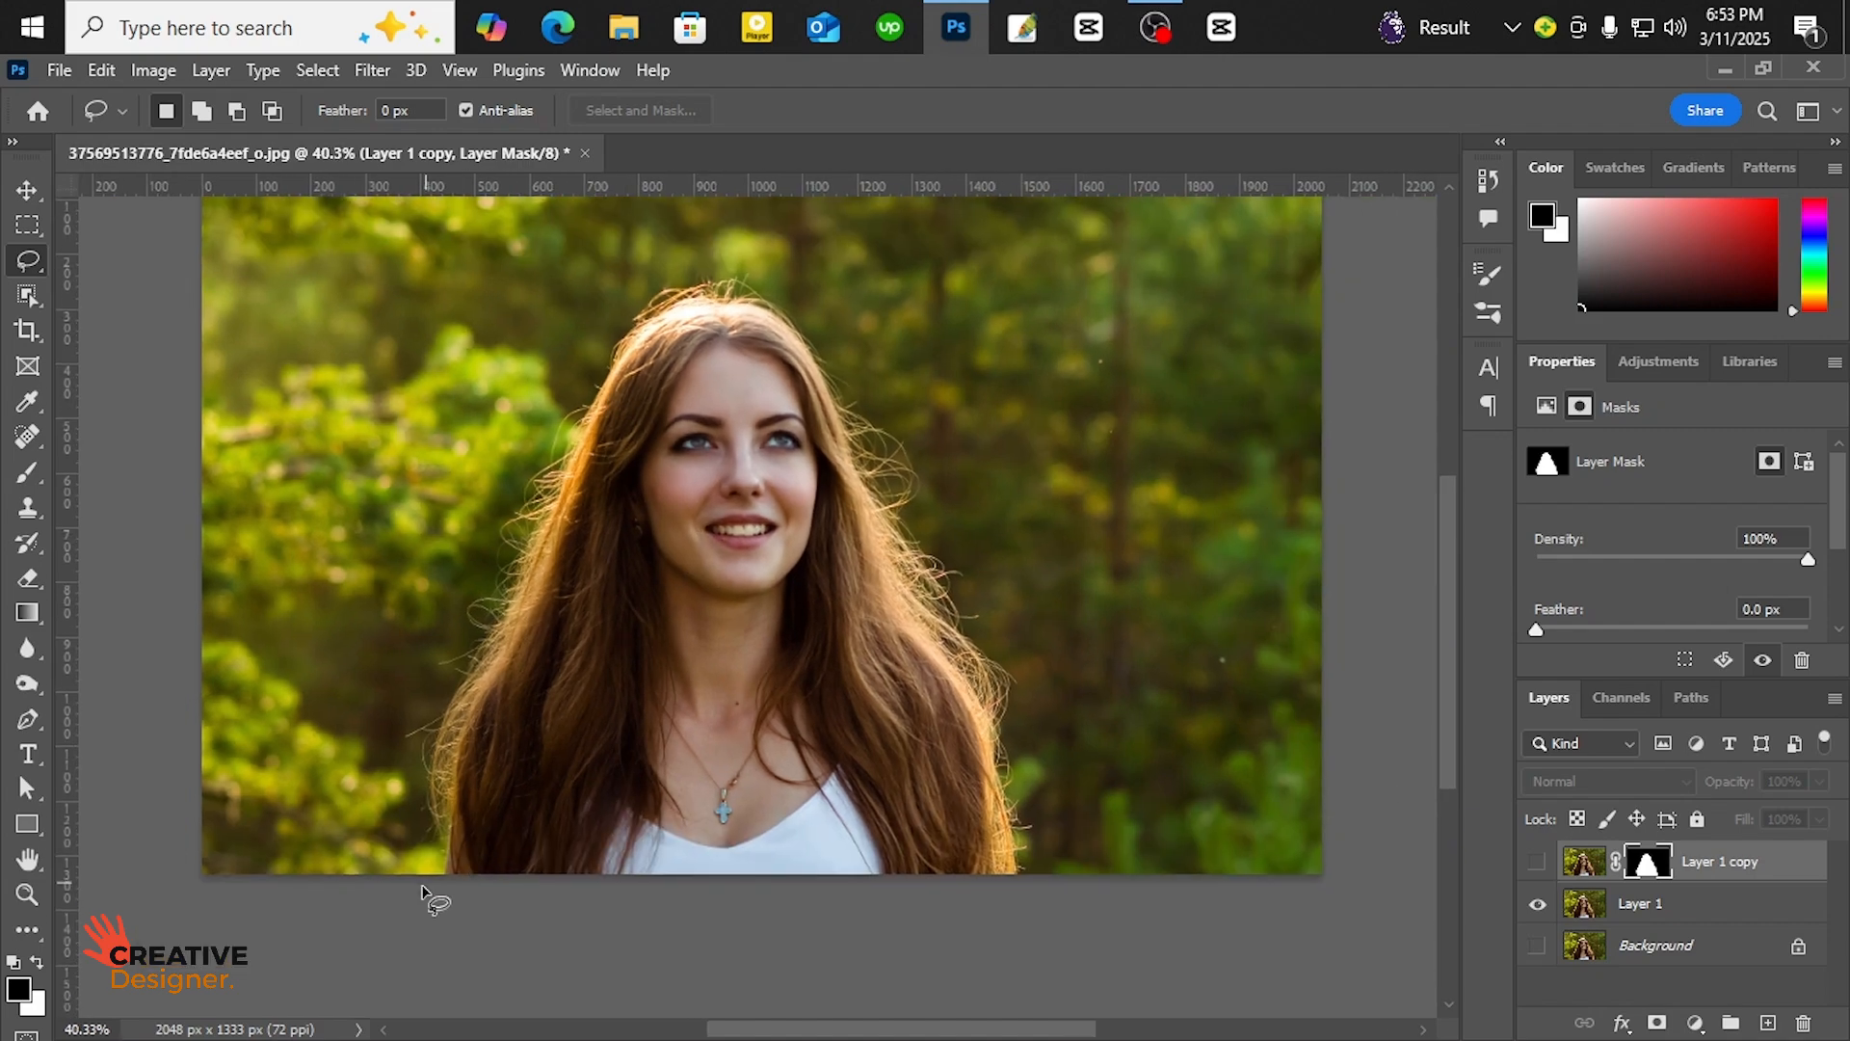
pyautogui.moveTo(427, 892)
pyautogui.mouseDown()
pyautogui.moveTo(426, 715)
pyautogui.moveTo(519, 459)
pyautogui.moveTo(626, 295)
pyautogui.moveTo(714, 267)
pyautogui.moveTo(776, 275)
pyautogui.moveTo(930, 468)
pyautogui.moveTo(919, 518)
pyautogui.moveTo(1017, 687)
pyautogui.moveTo(1027, 875)
pyautogui.moveTo(437, 881)
pyautogui.mouseUp()
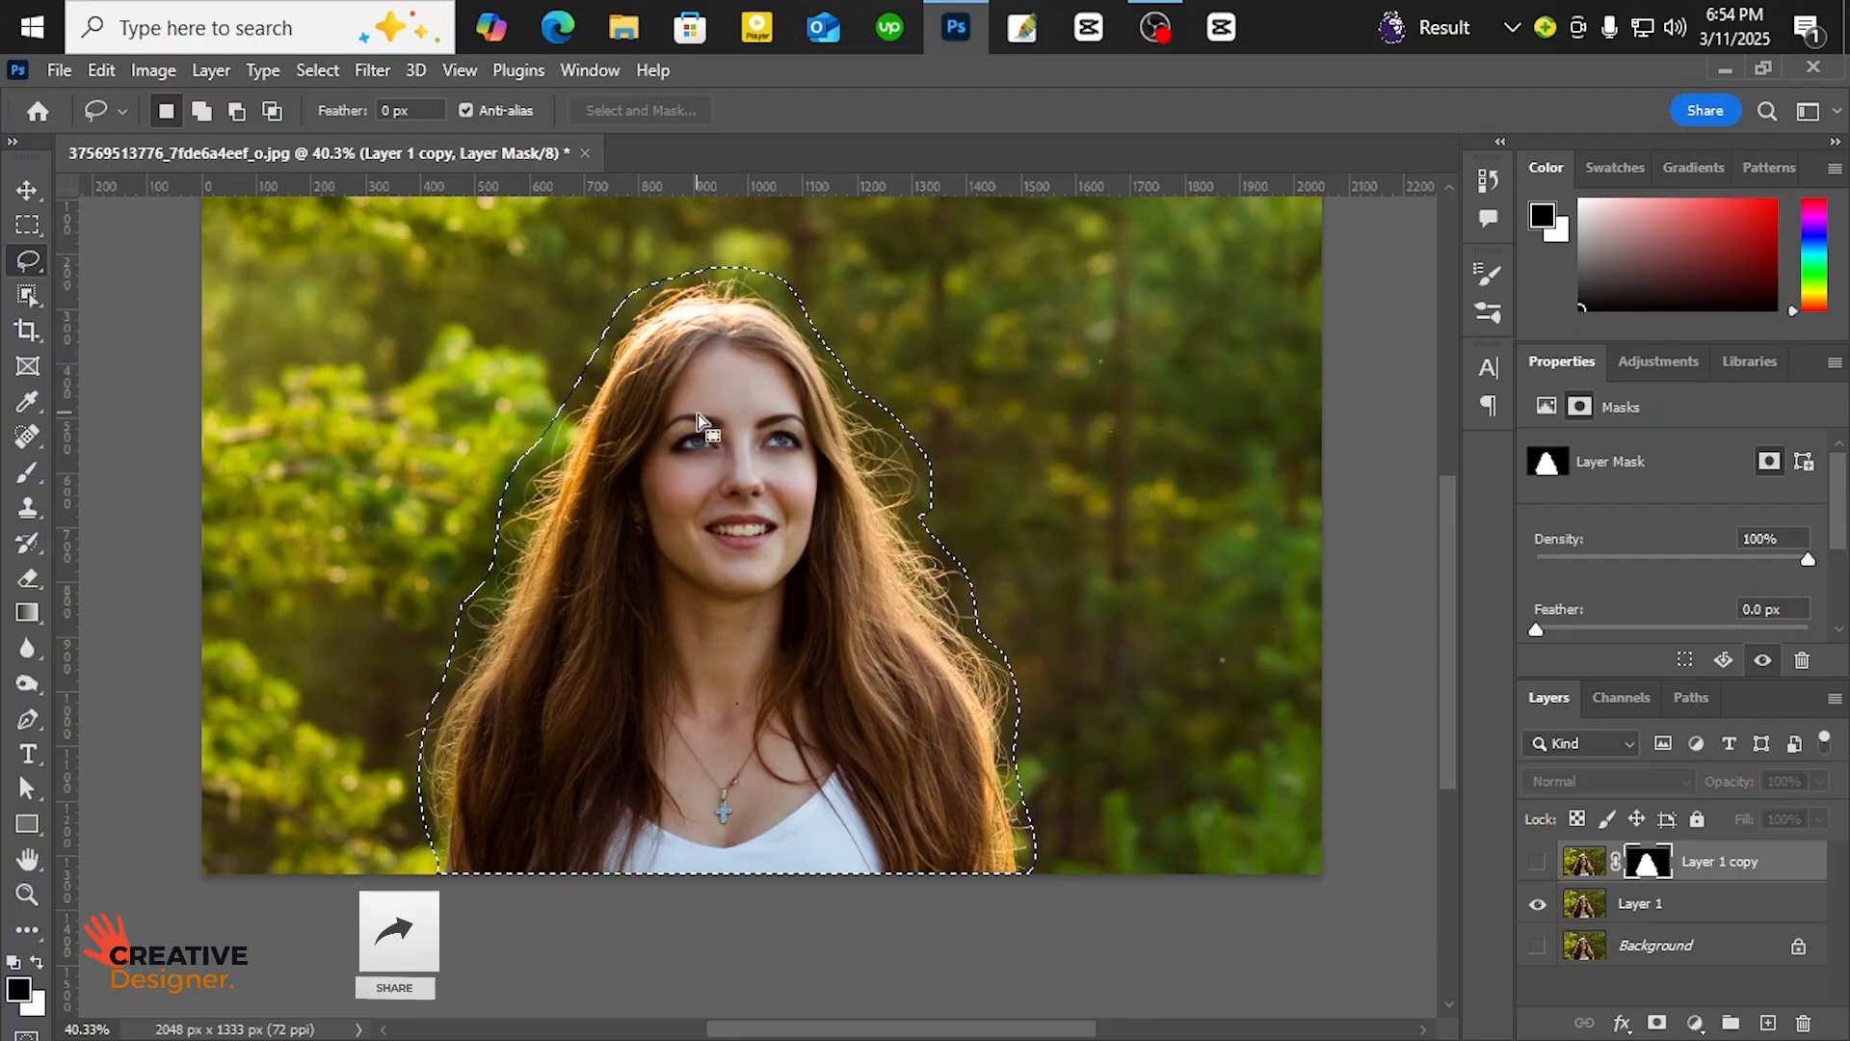
# - Fill the selected area on Layer 1 using Content-Aware in Normal mode at 100% opacity, and deselect
pyautogui.click(1638, 903)
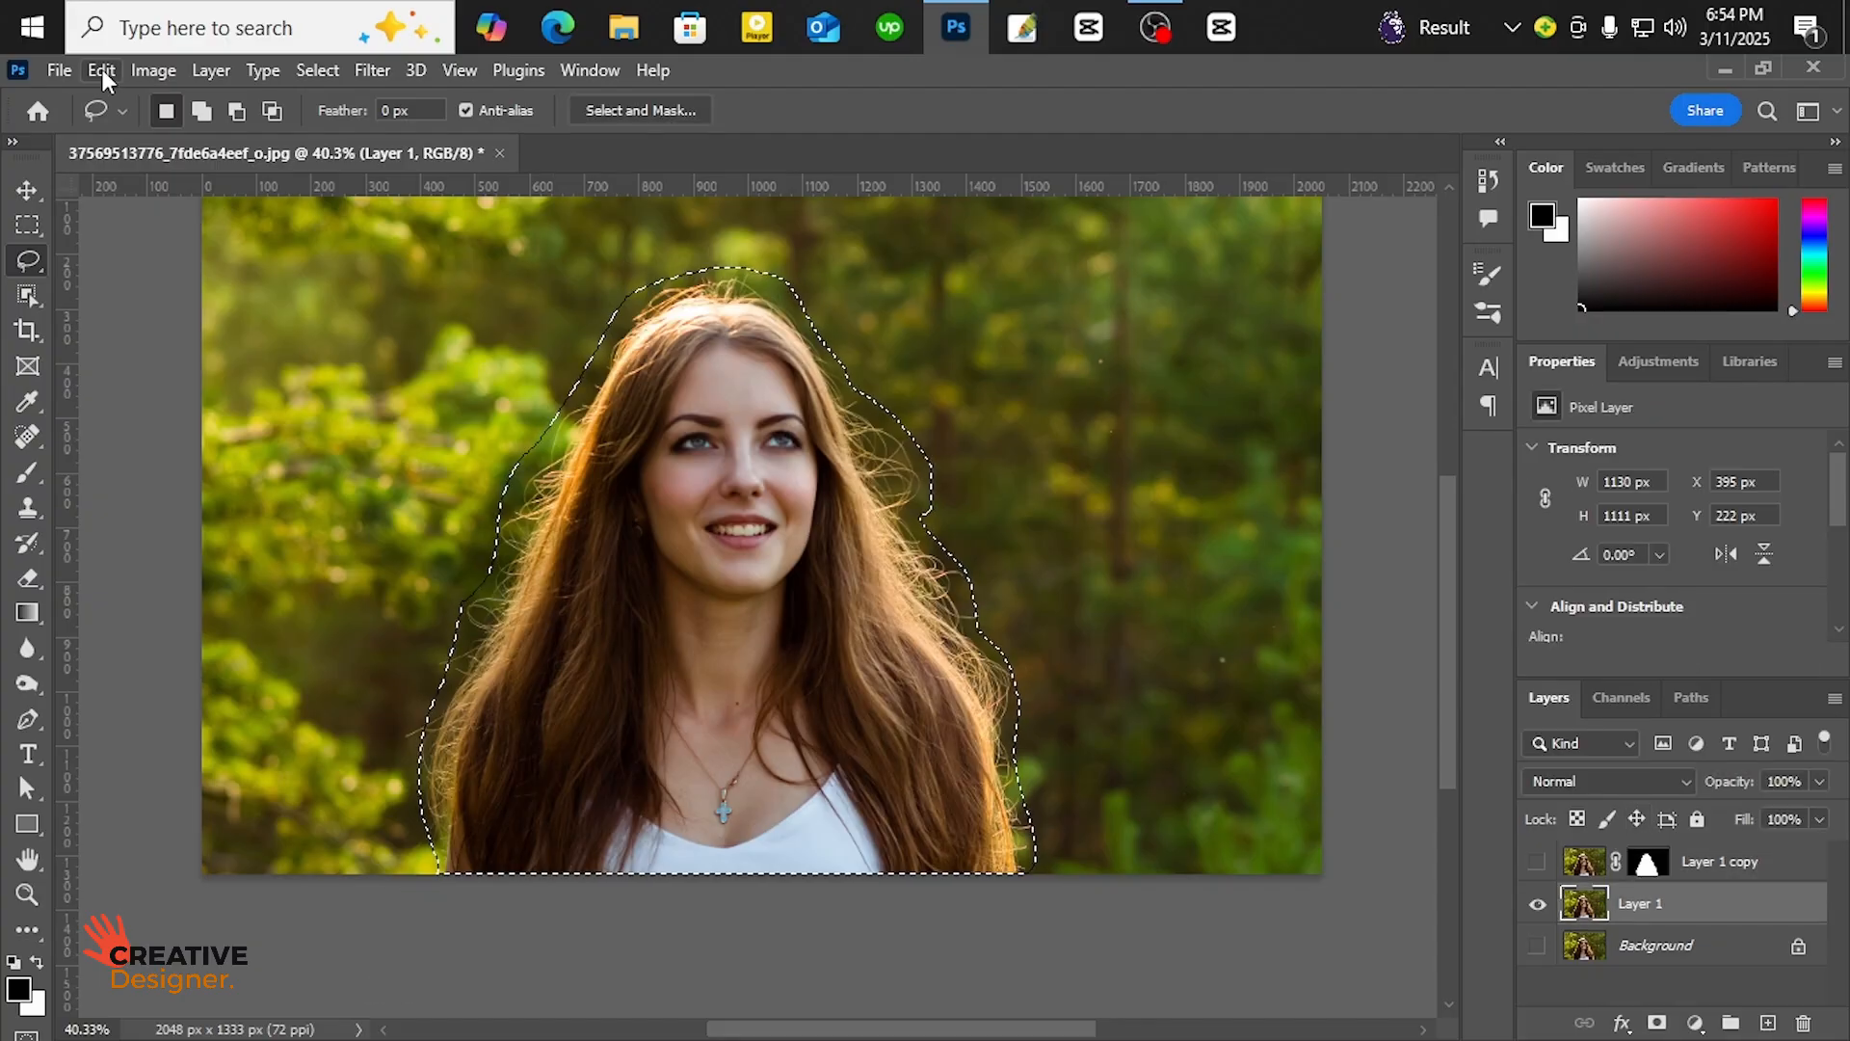
pyautogui.click(103, 69)
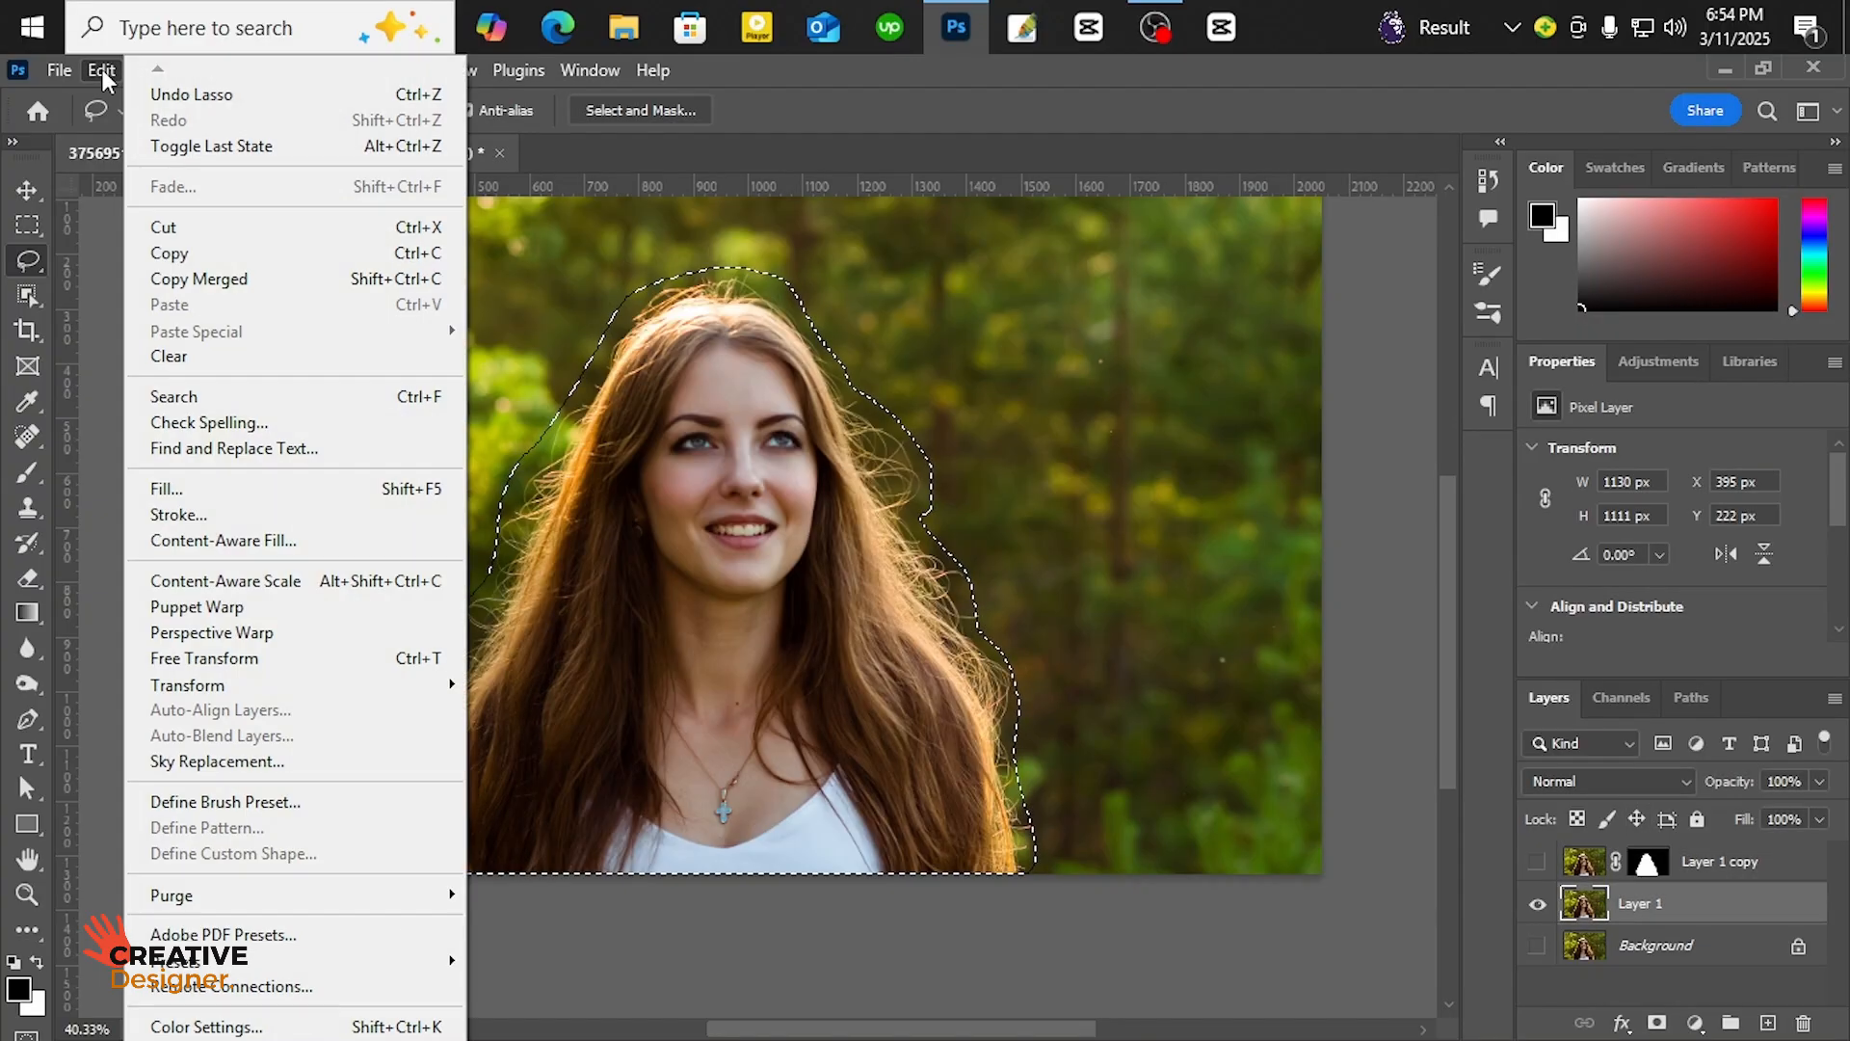
pyautogui.click(243, 493)
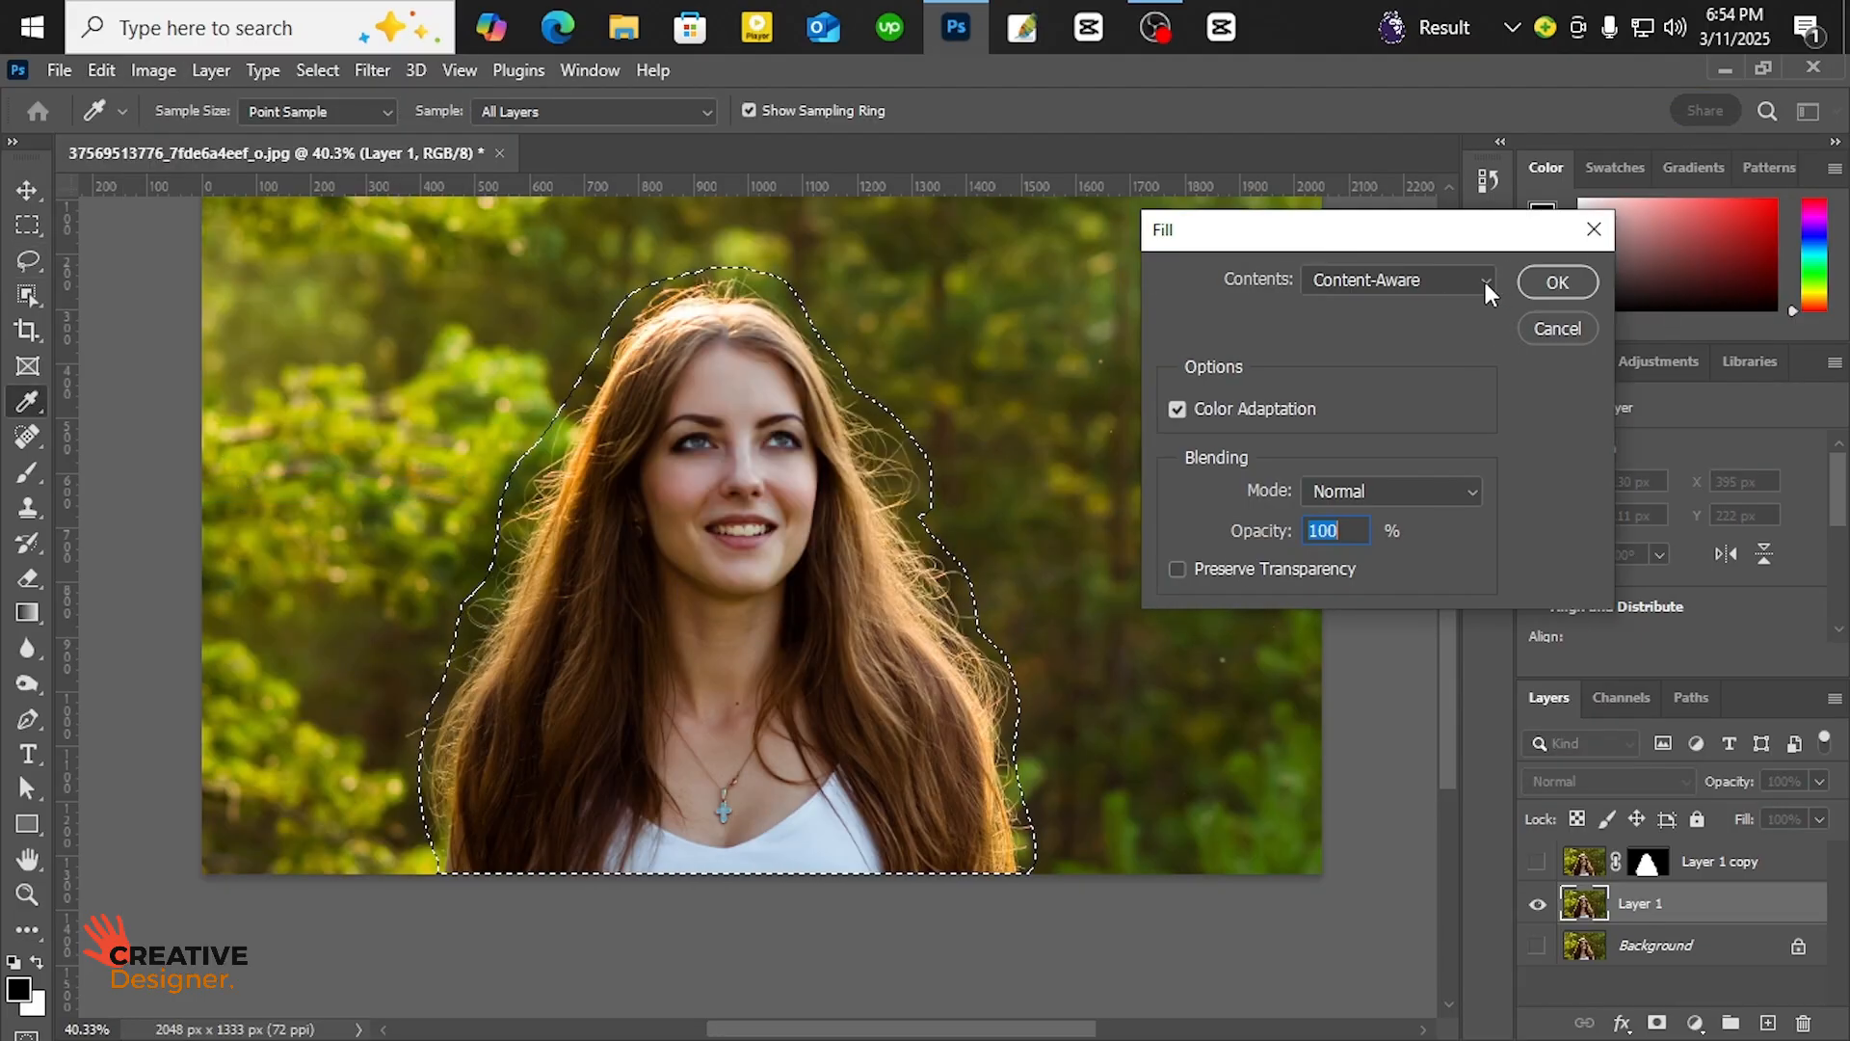
pyautogui.click(1483, 278)
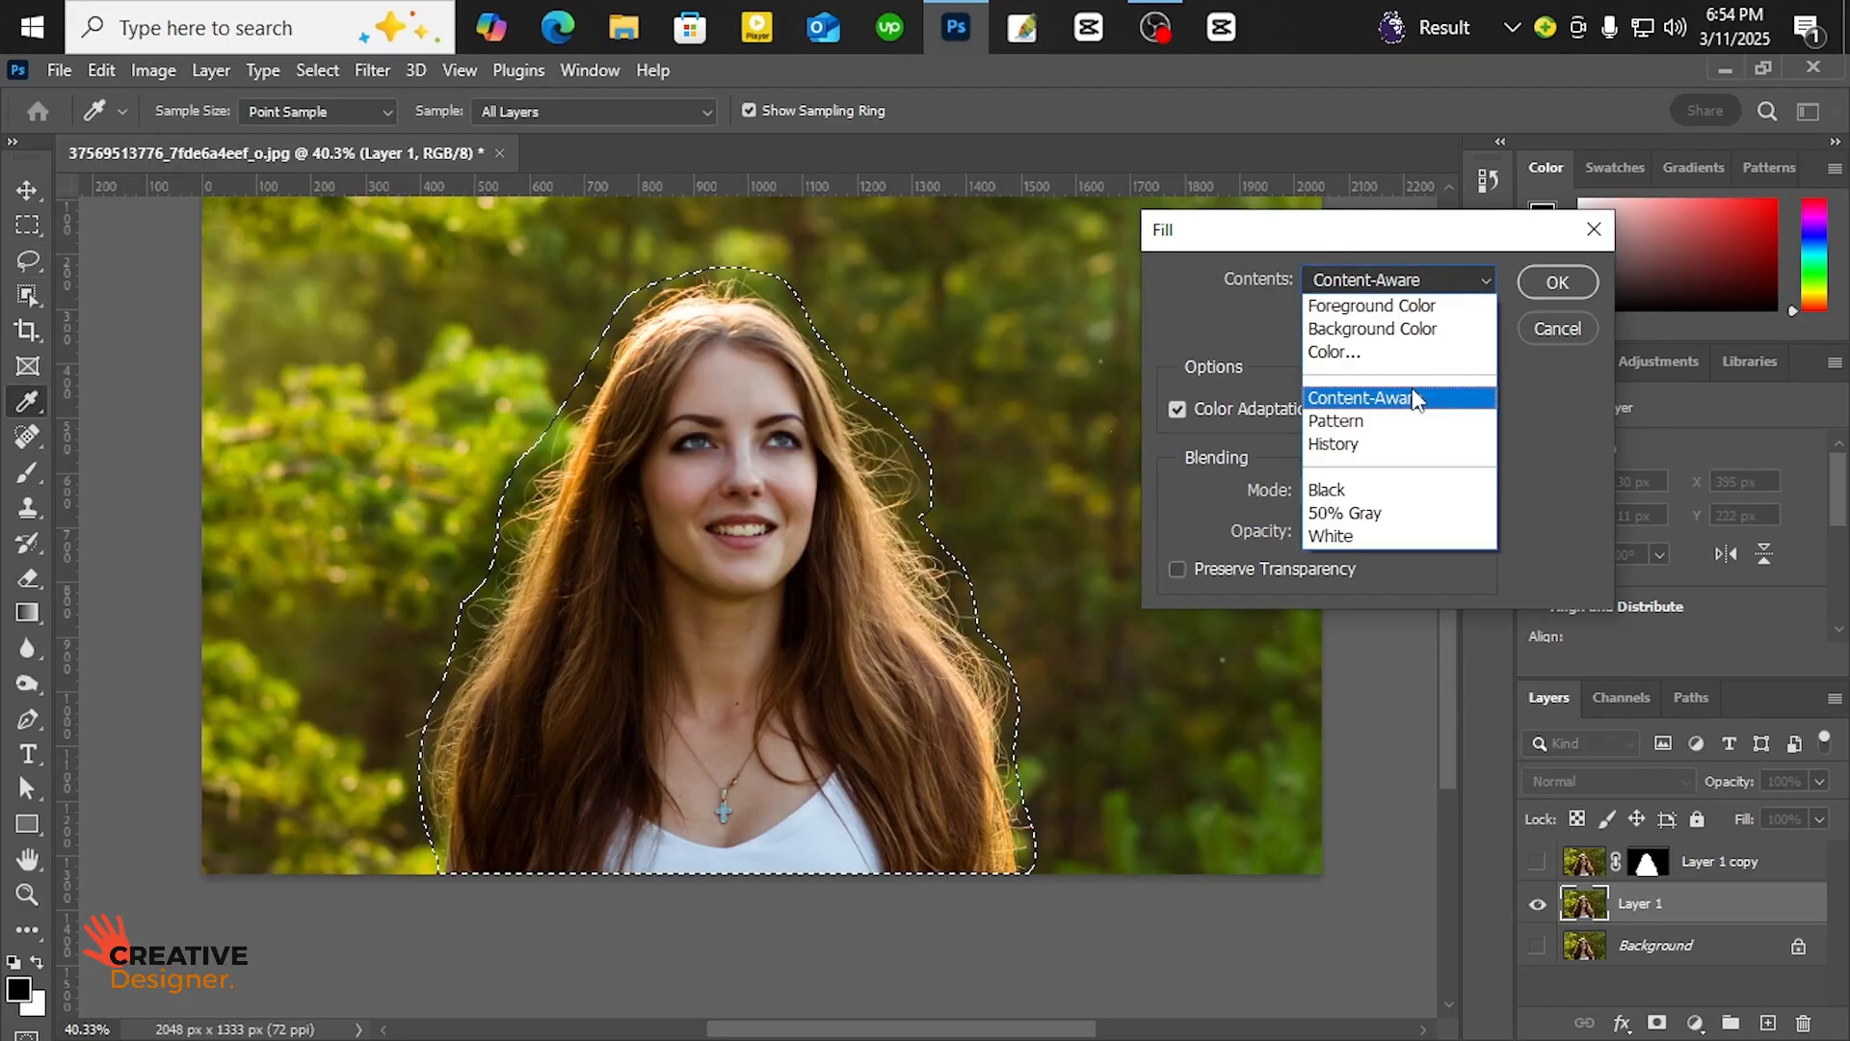
pyautogui.click(1414, 397)
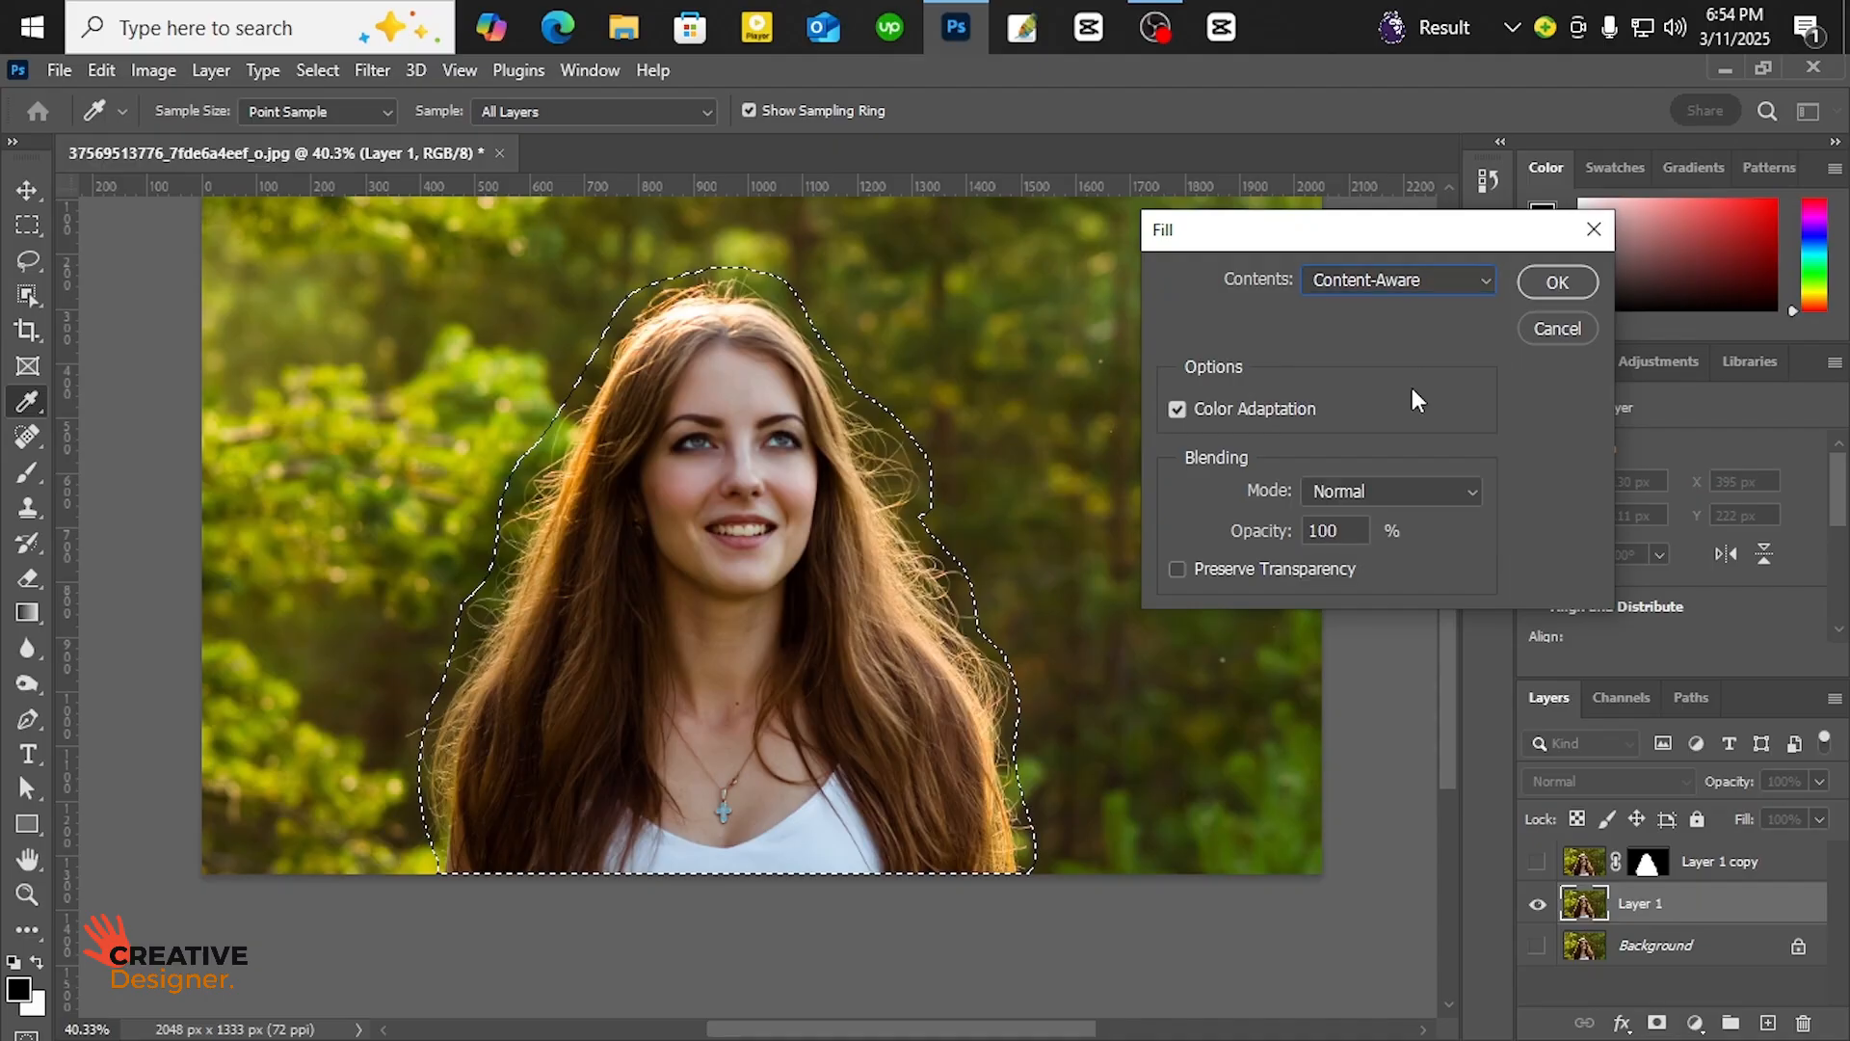
pyautogui.click(1556, 283)
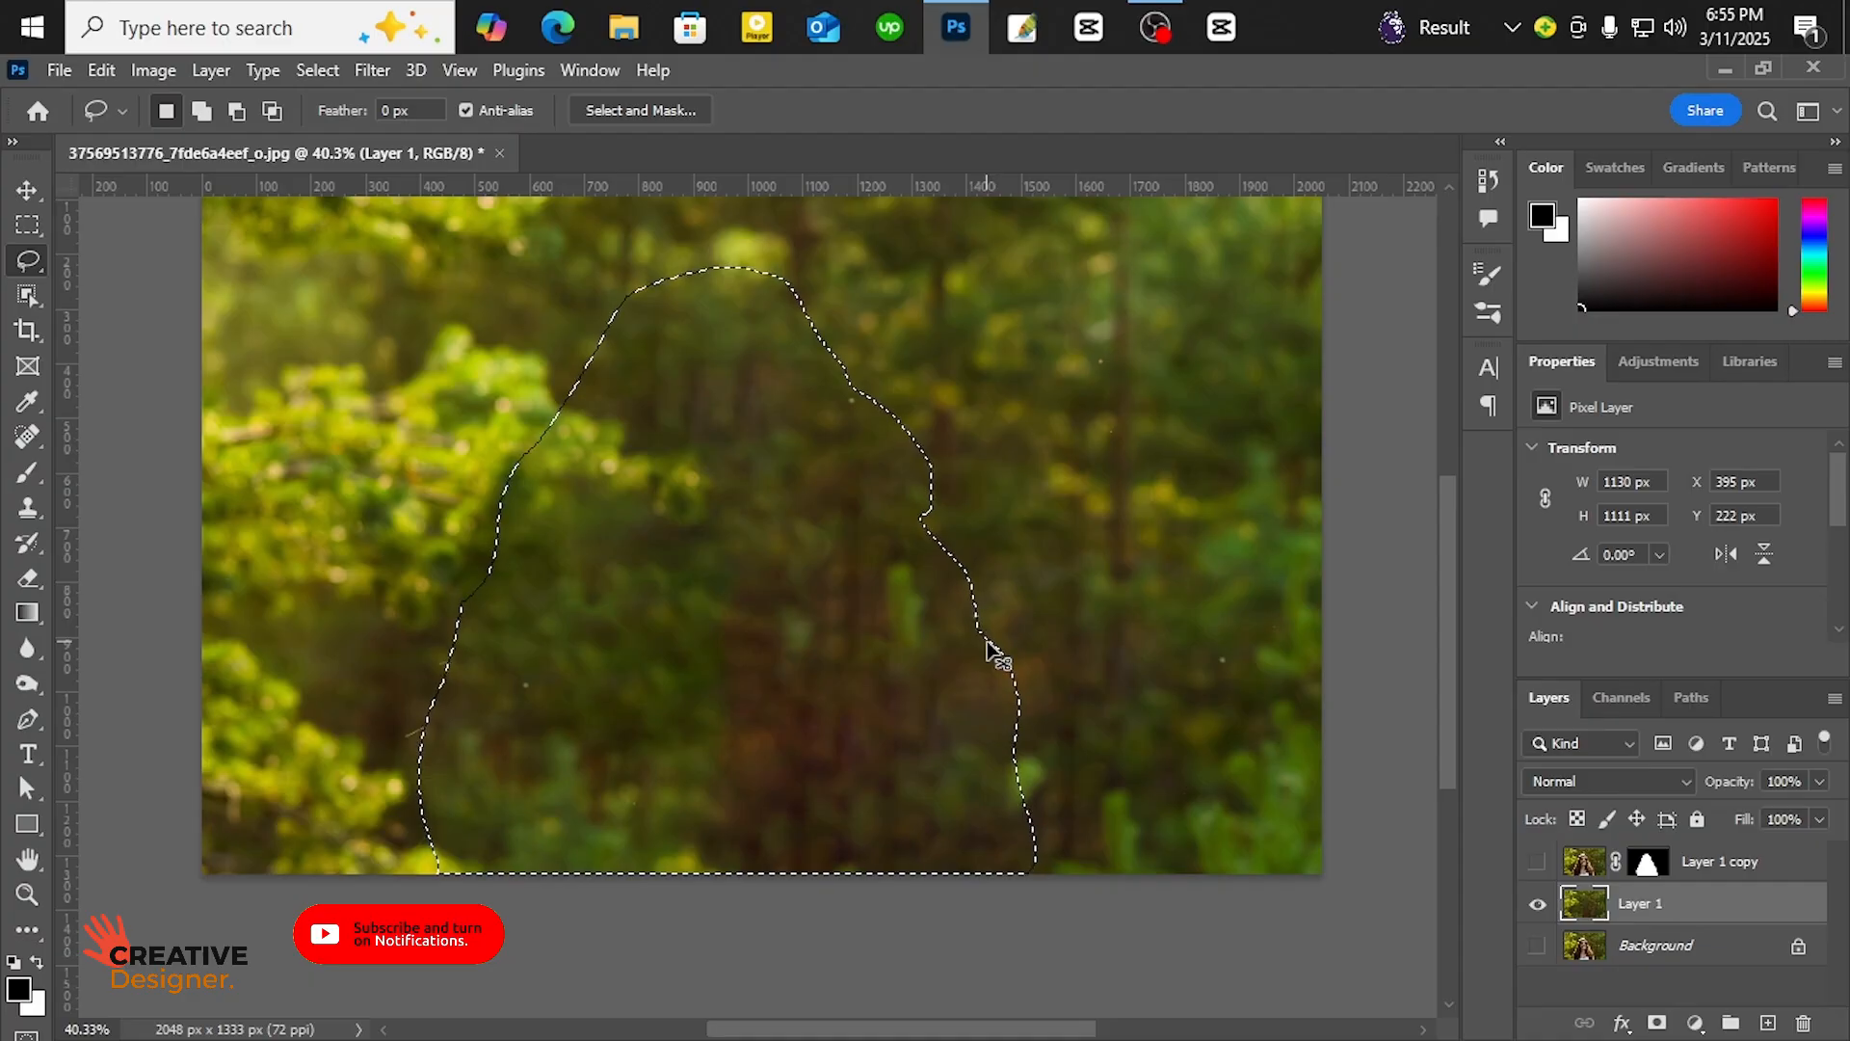
pyautogui.hotkey('ctrl', 'd')
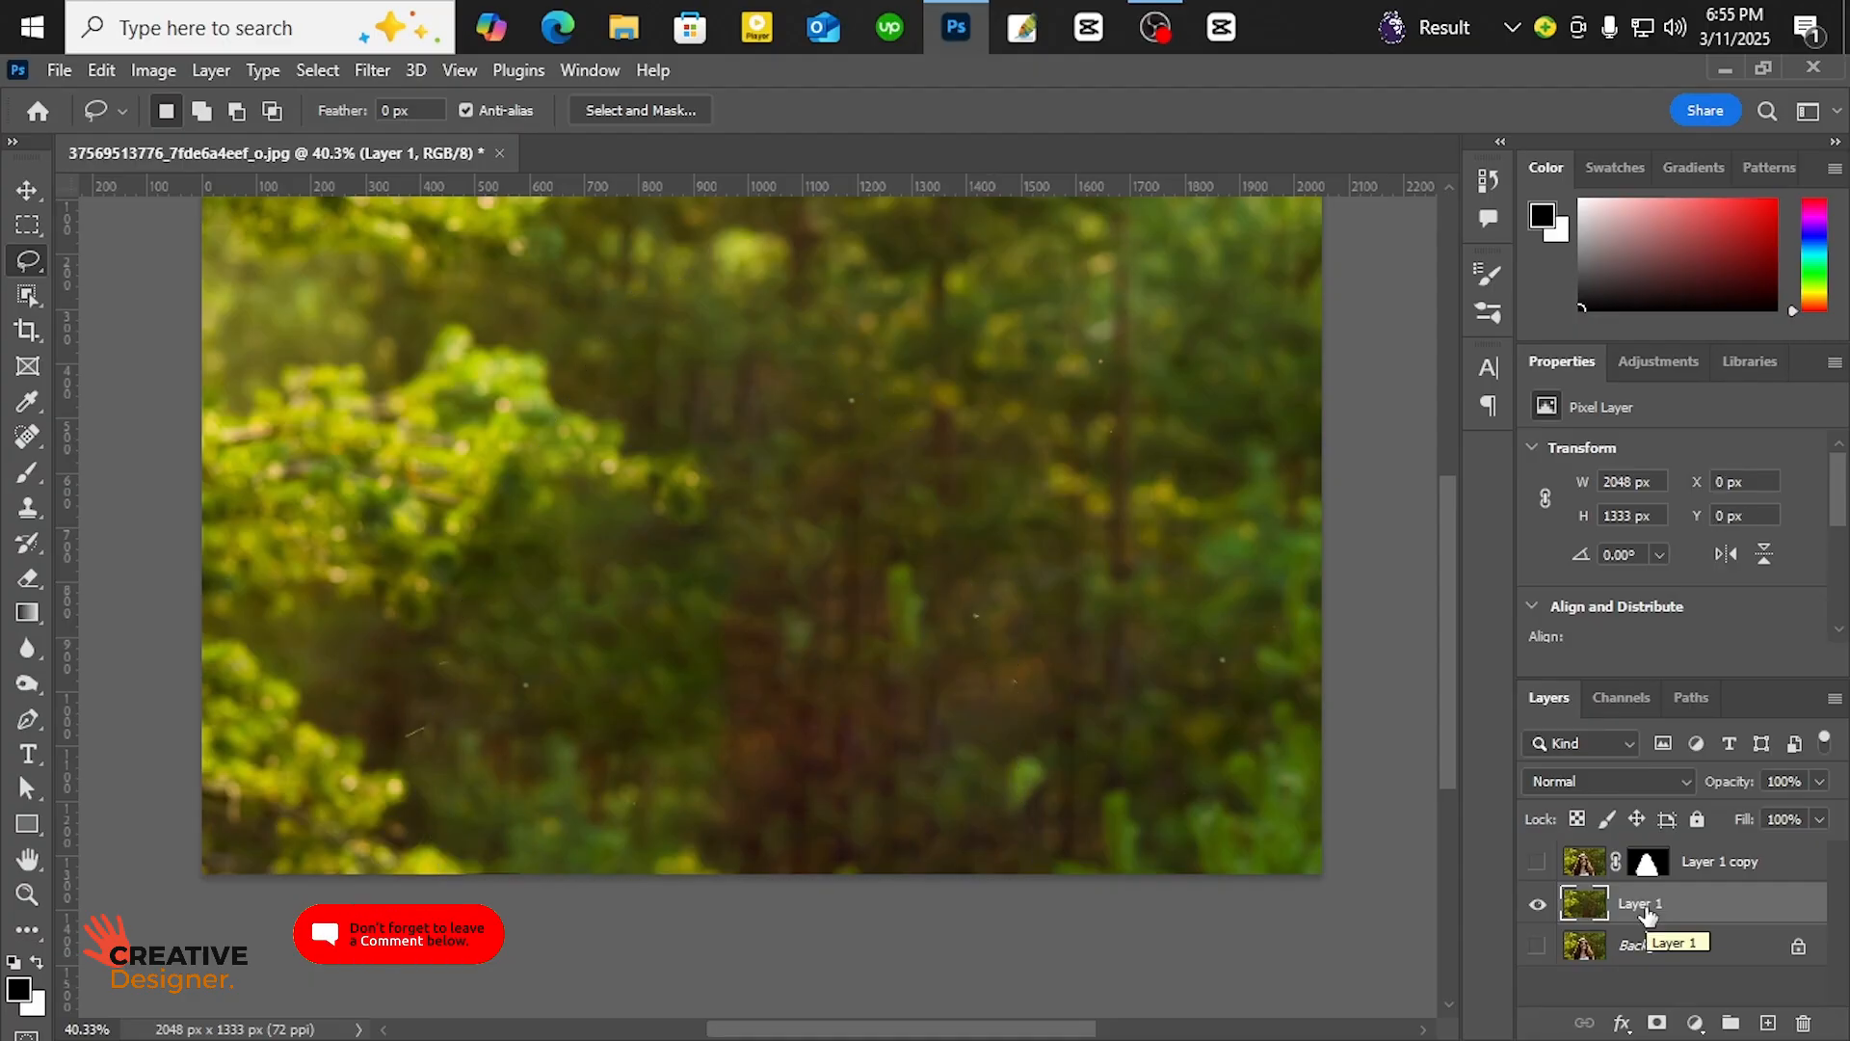
# - Apply a Gaussian Blur with a radius of 50 pixels to Layer 1
pyautogui.click(362, 77)
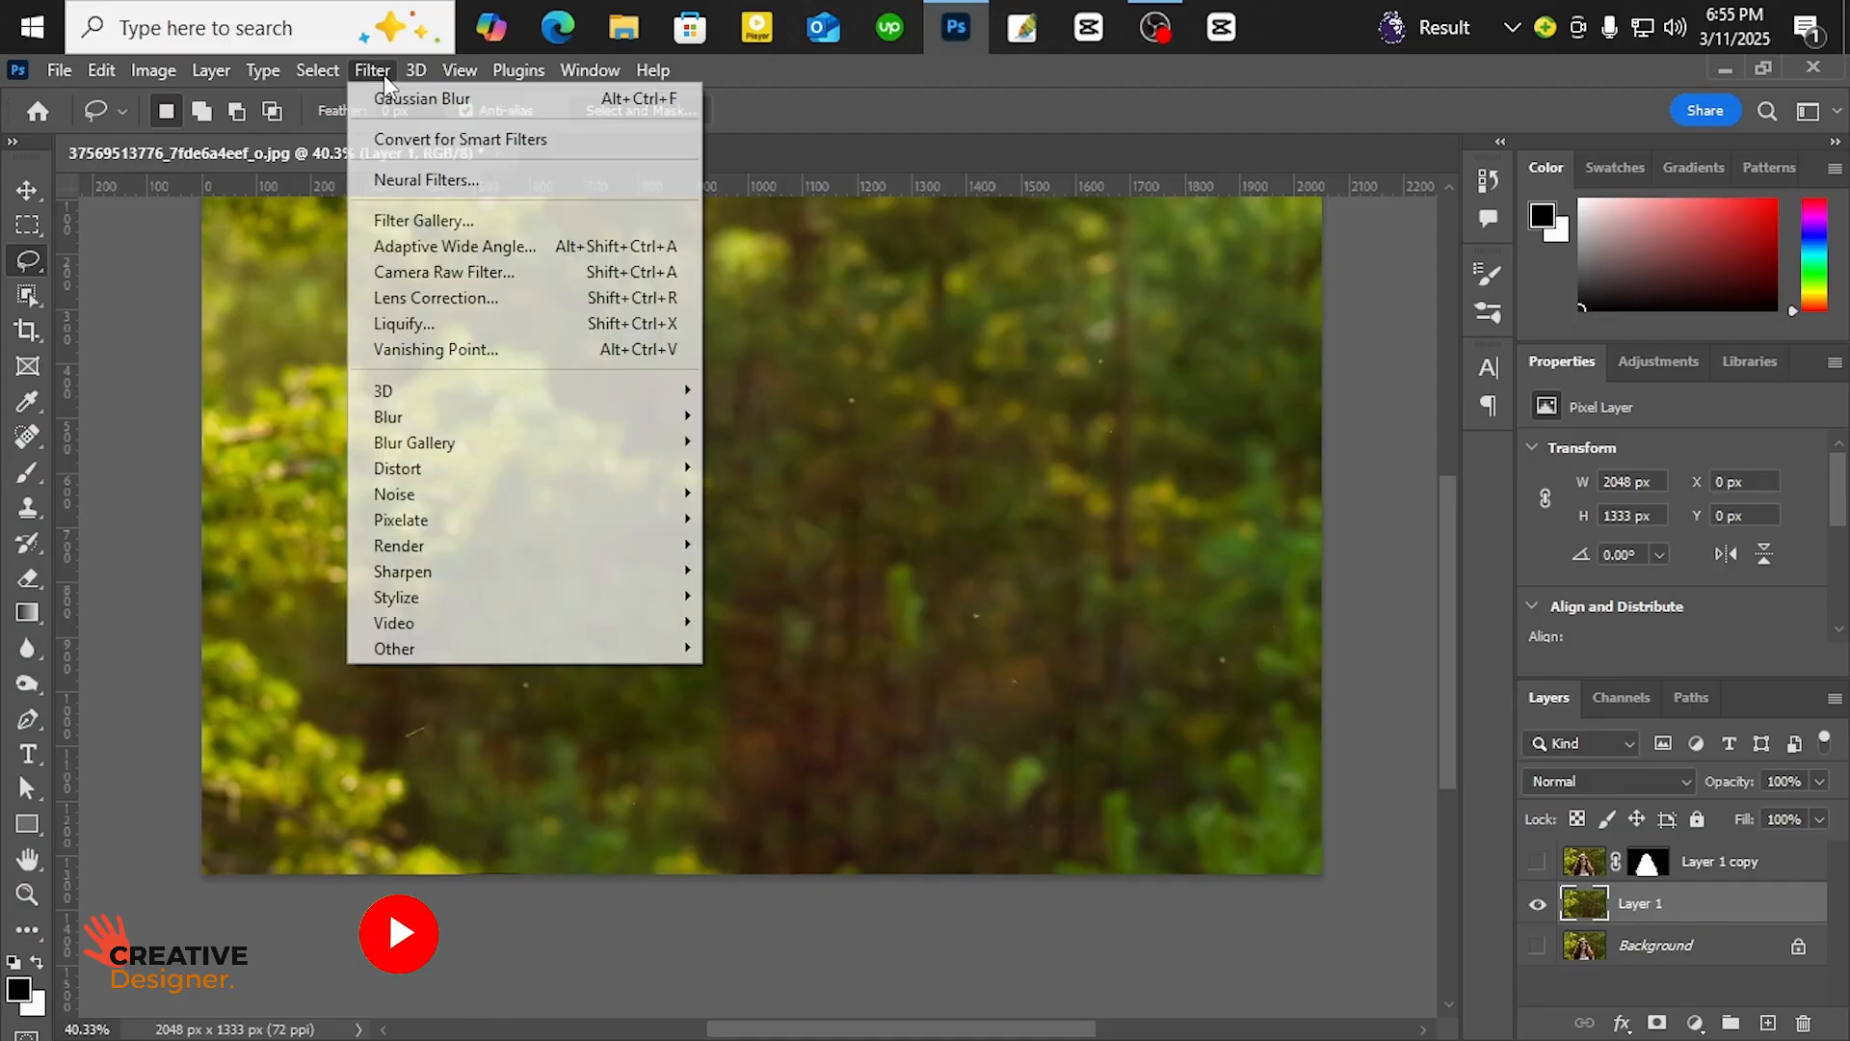
pyautogui.moveTo(470, 432)
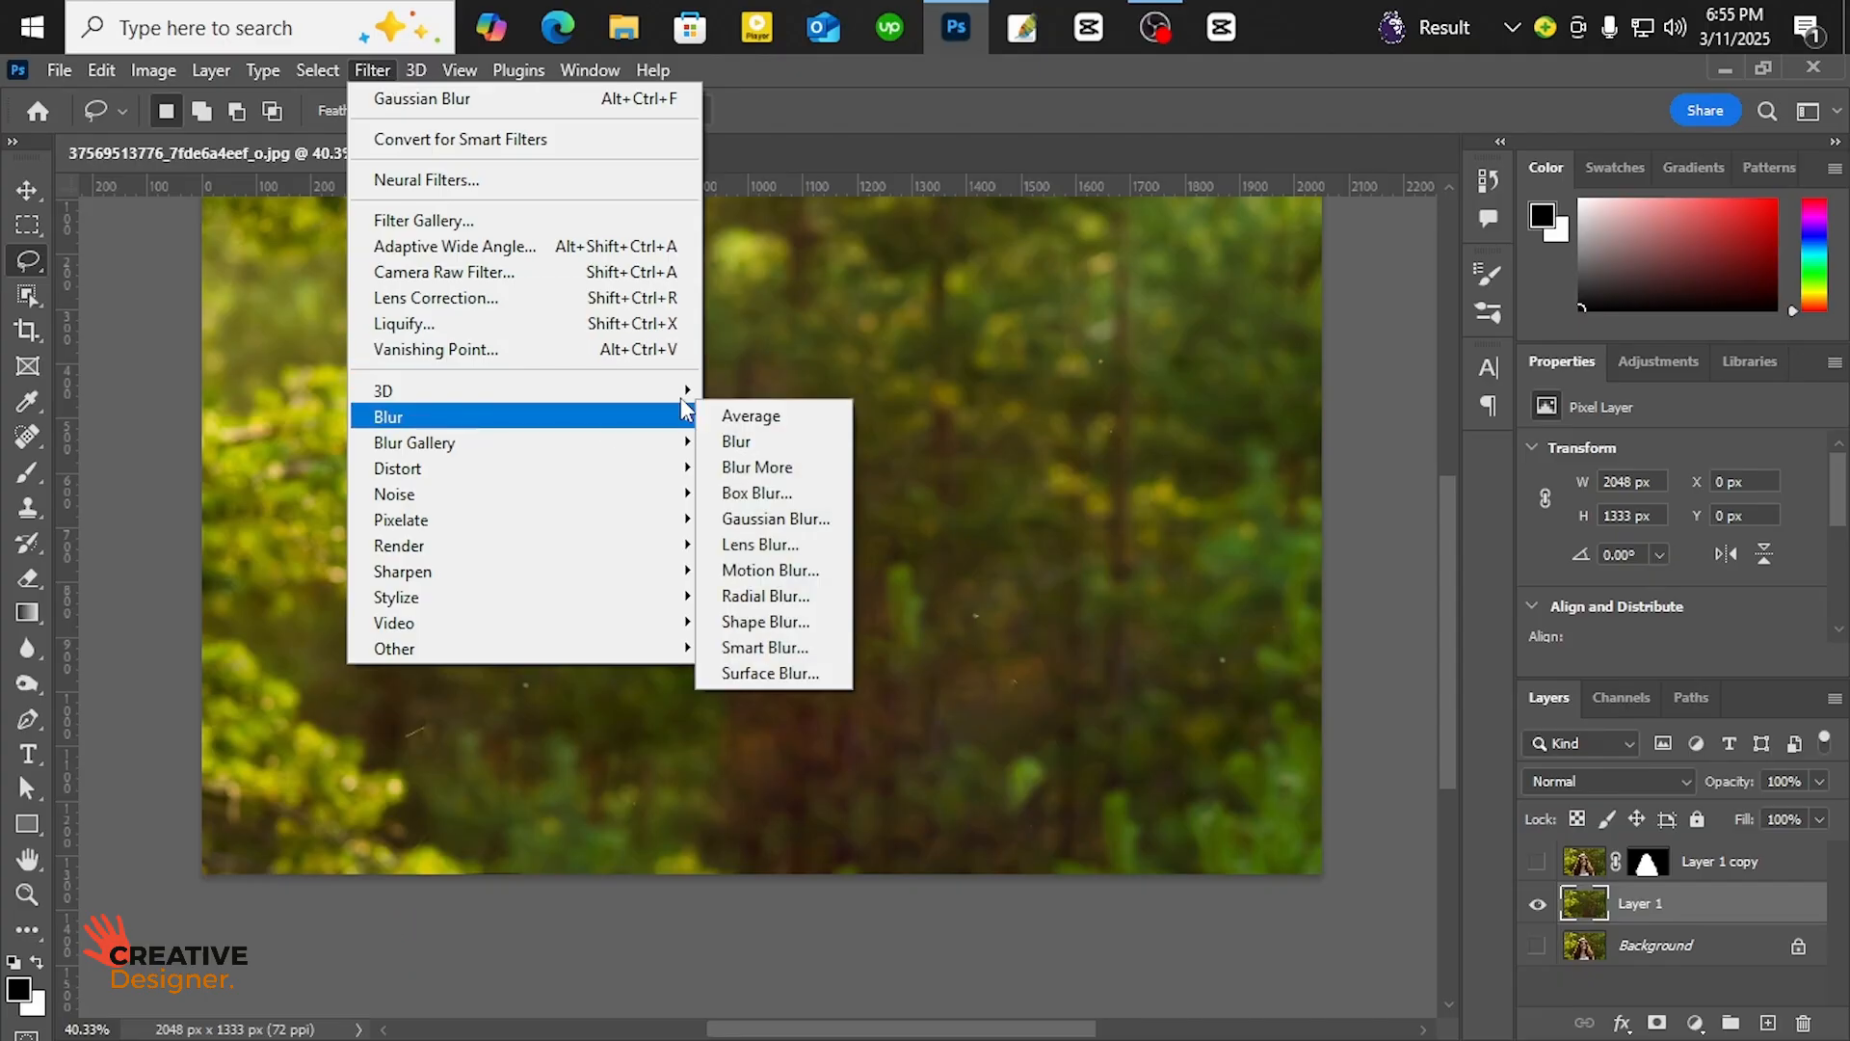
pyautogui.click(771, 520)
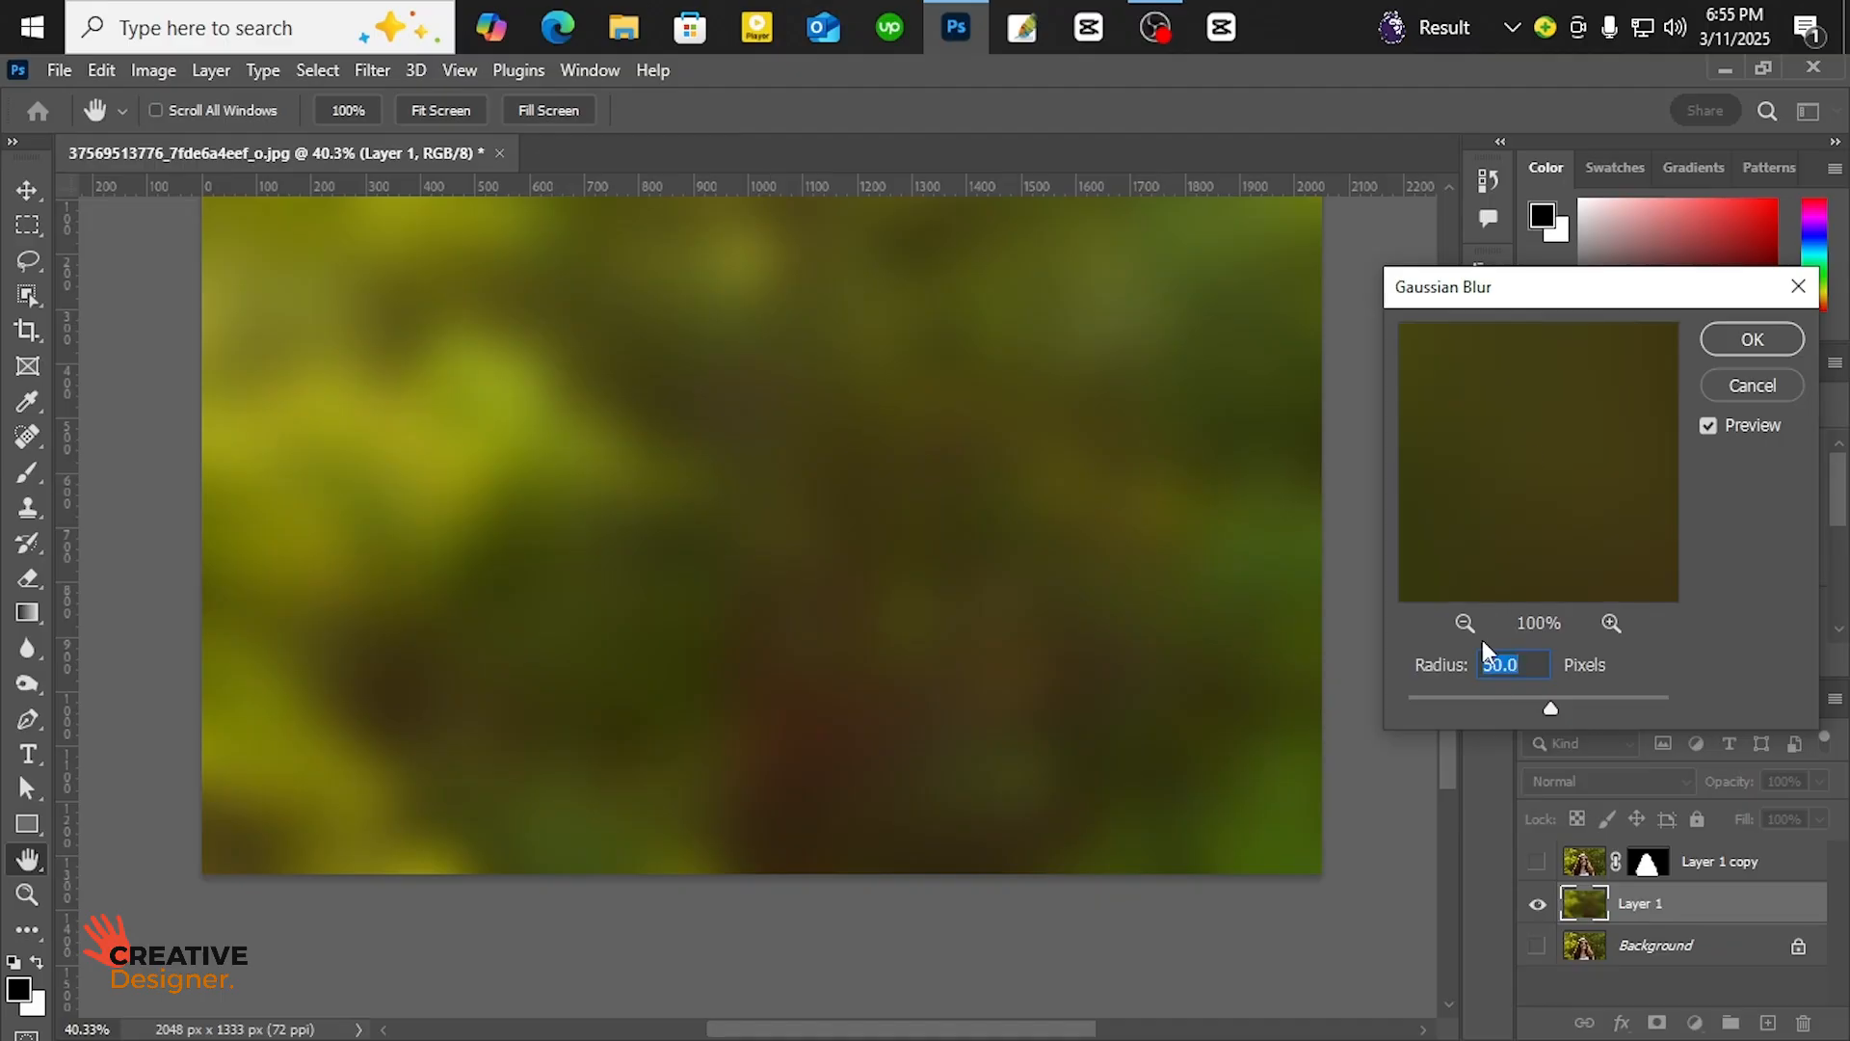
pyautogui.moveTo(1480, 698); pyautogui.dragTo(1524, 699)
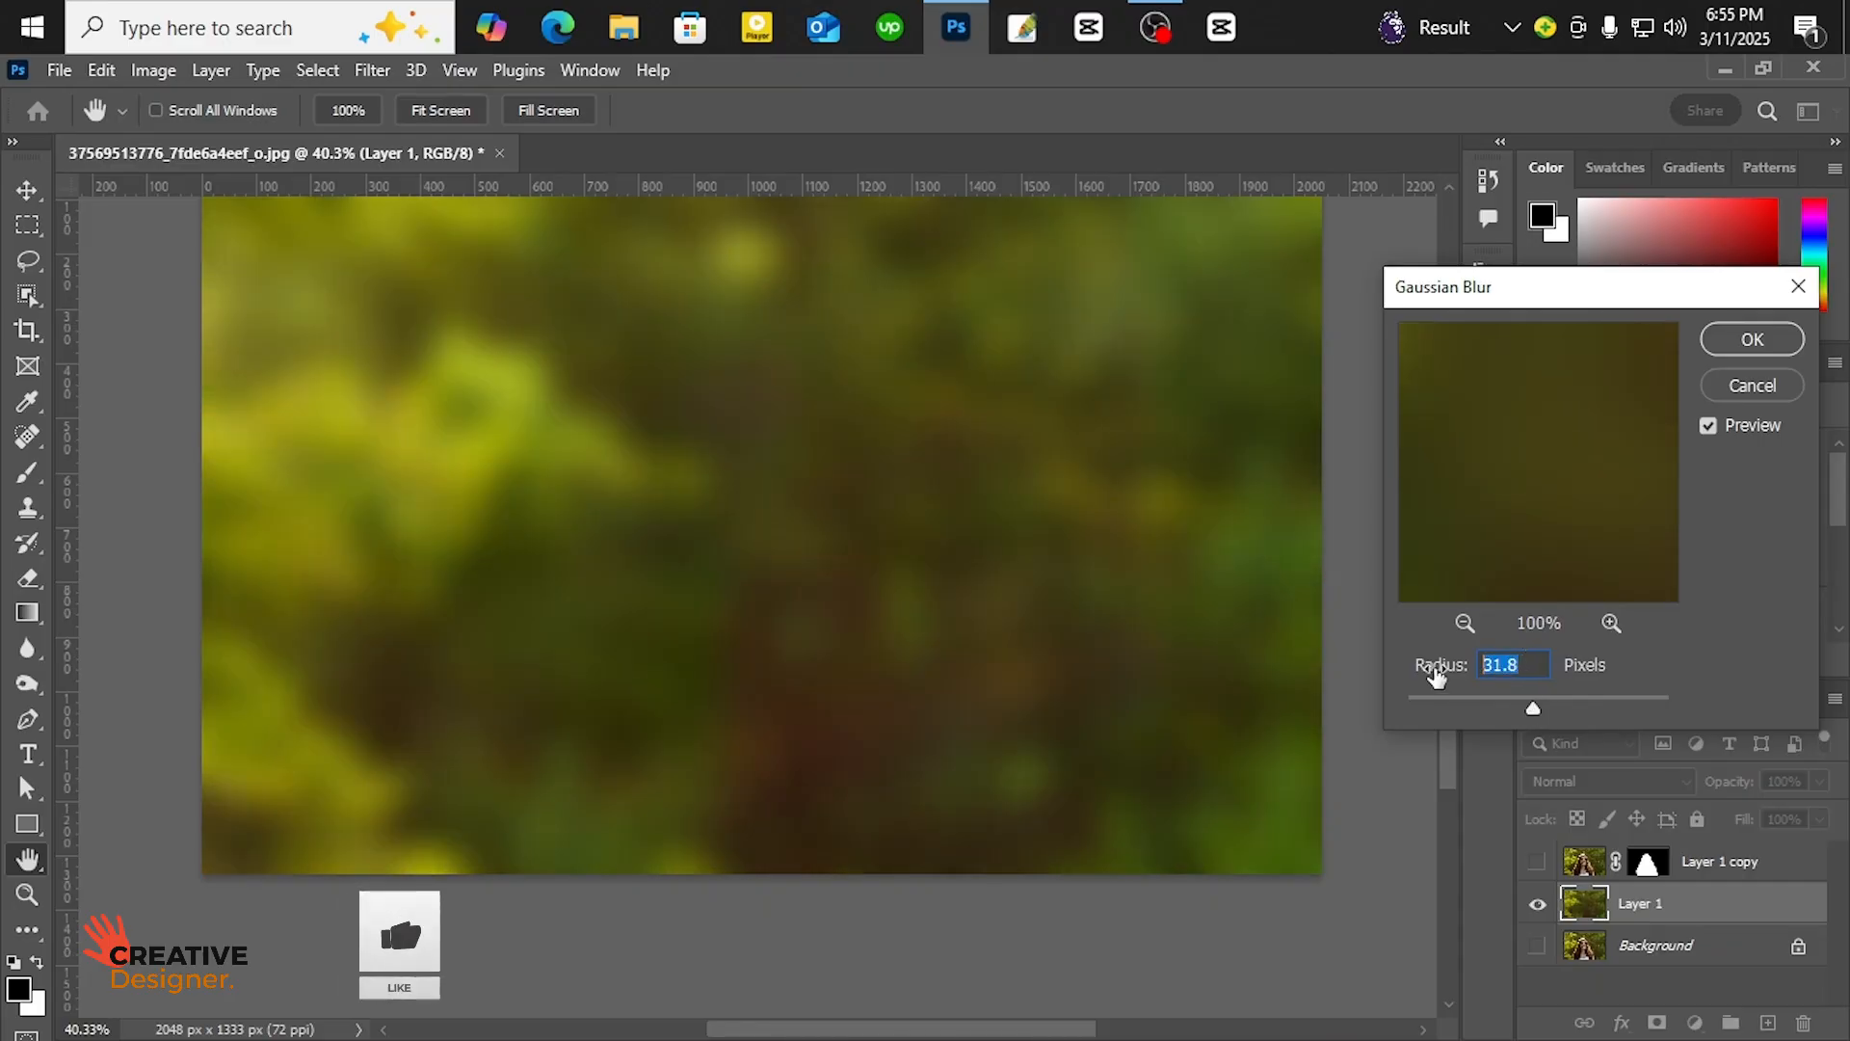
pyautogui.write('50')
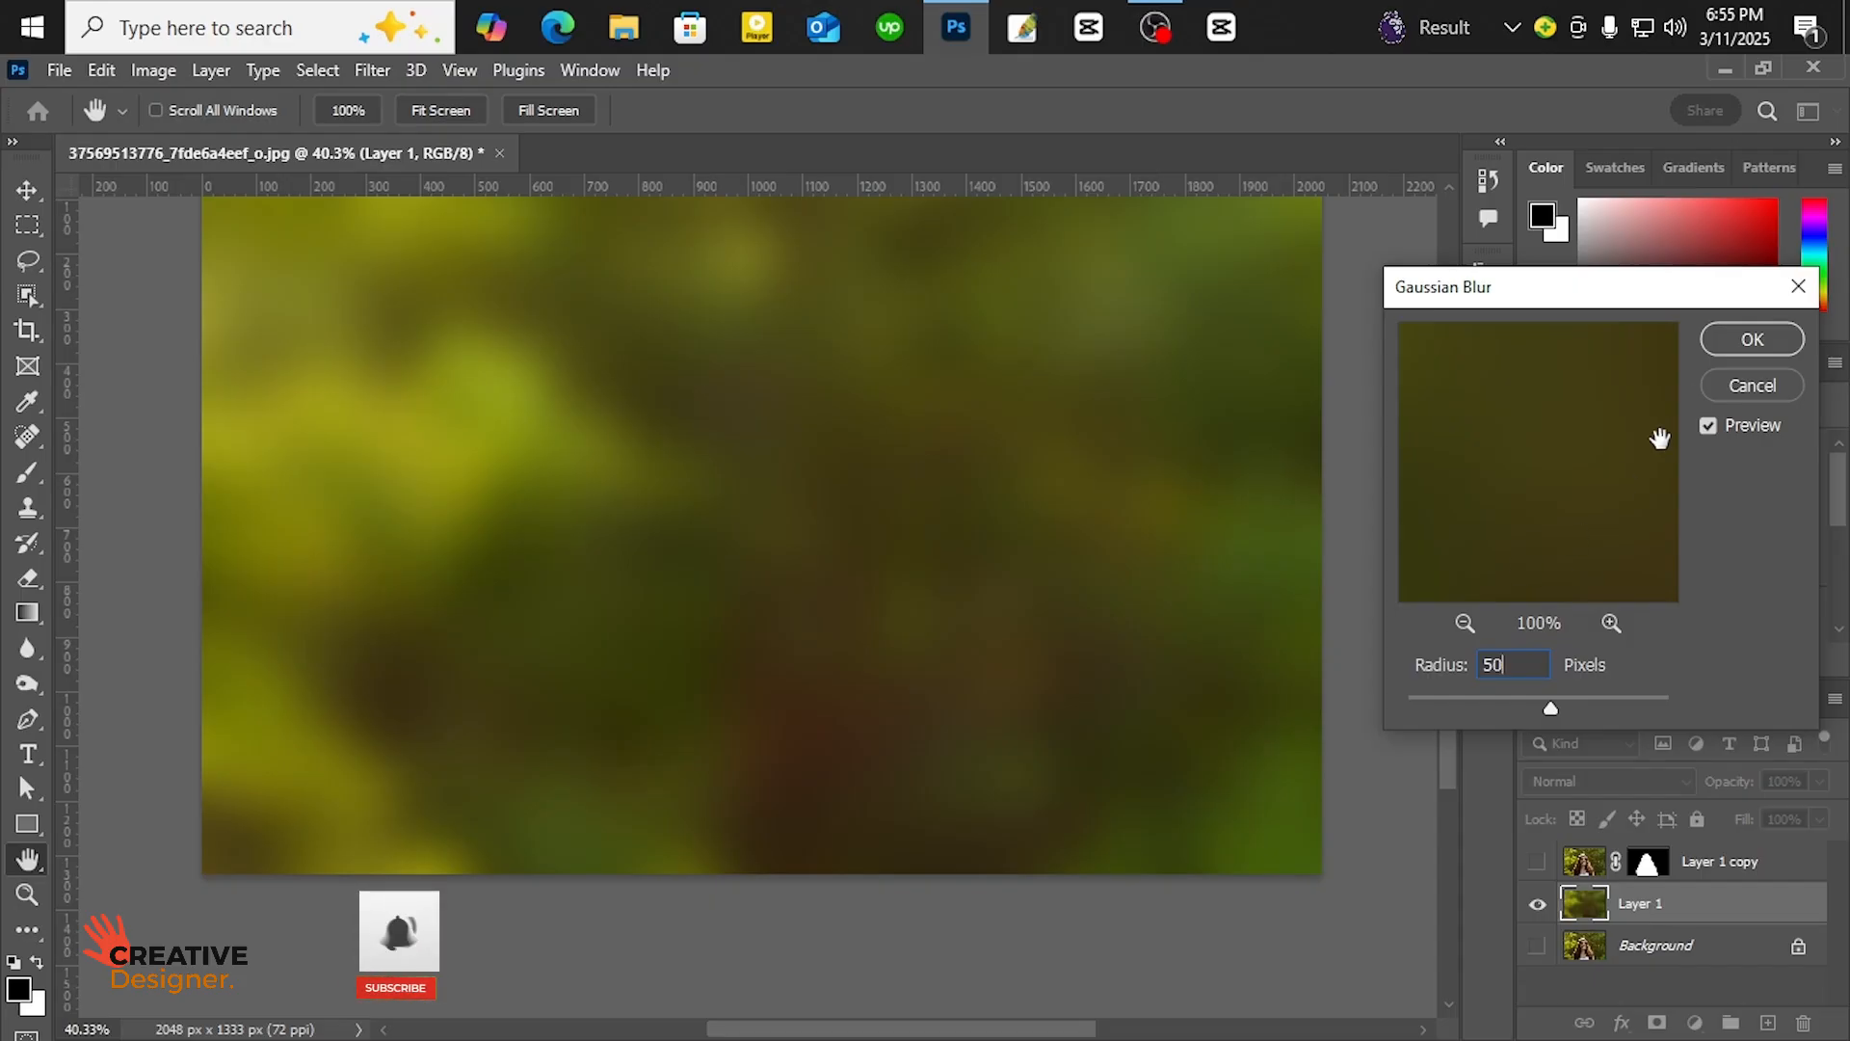
pyautogui.click(1748, 341)
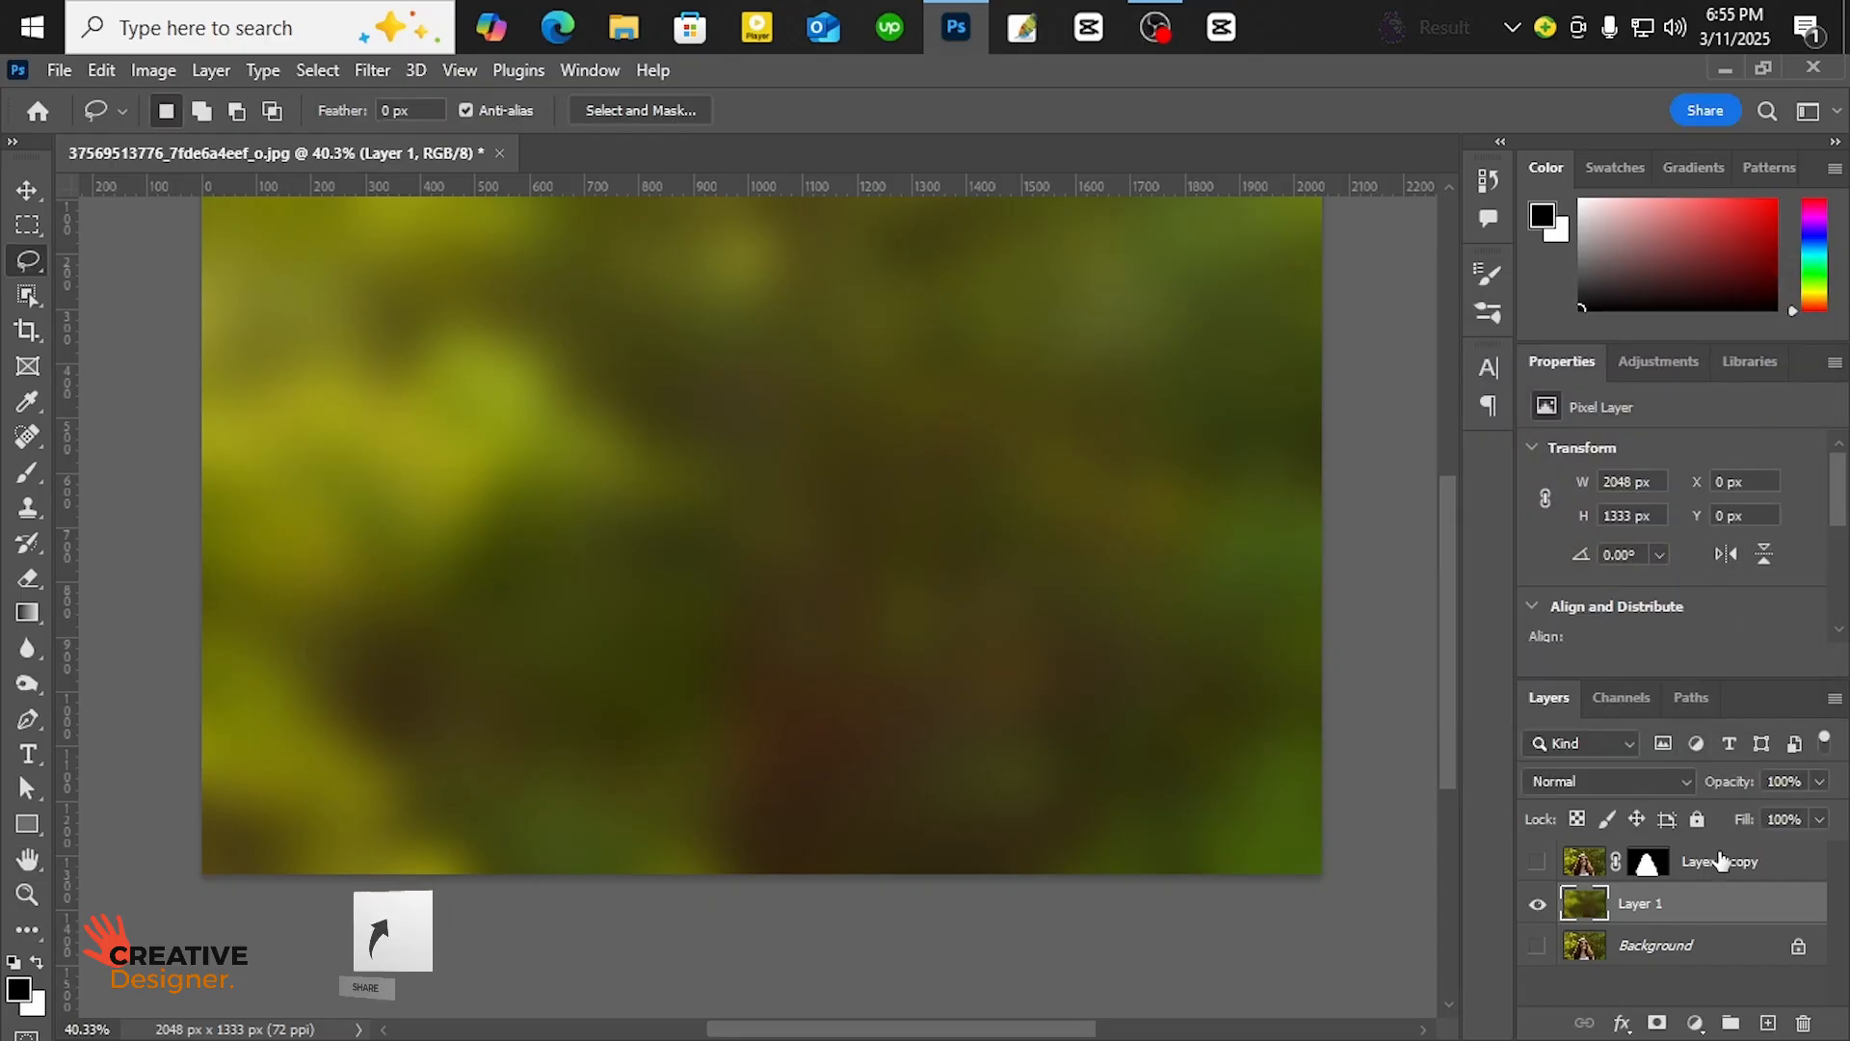
# - Select Layer 1 copy and make it visible above the blurred Layer 1
pyautogui.click(1583, 861)
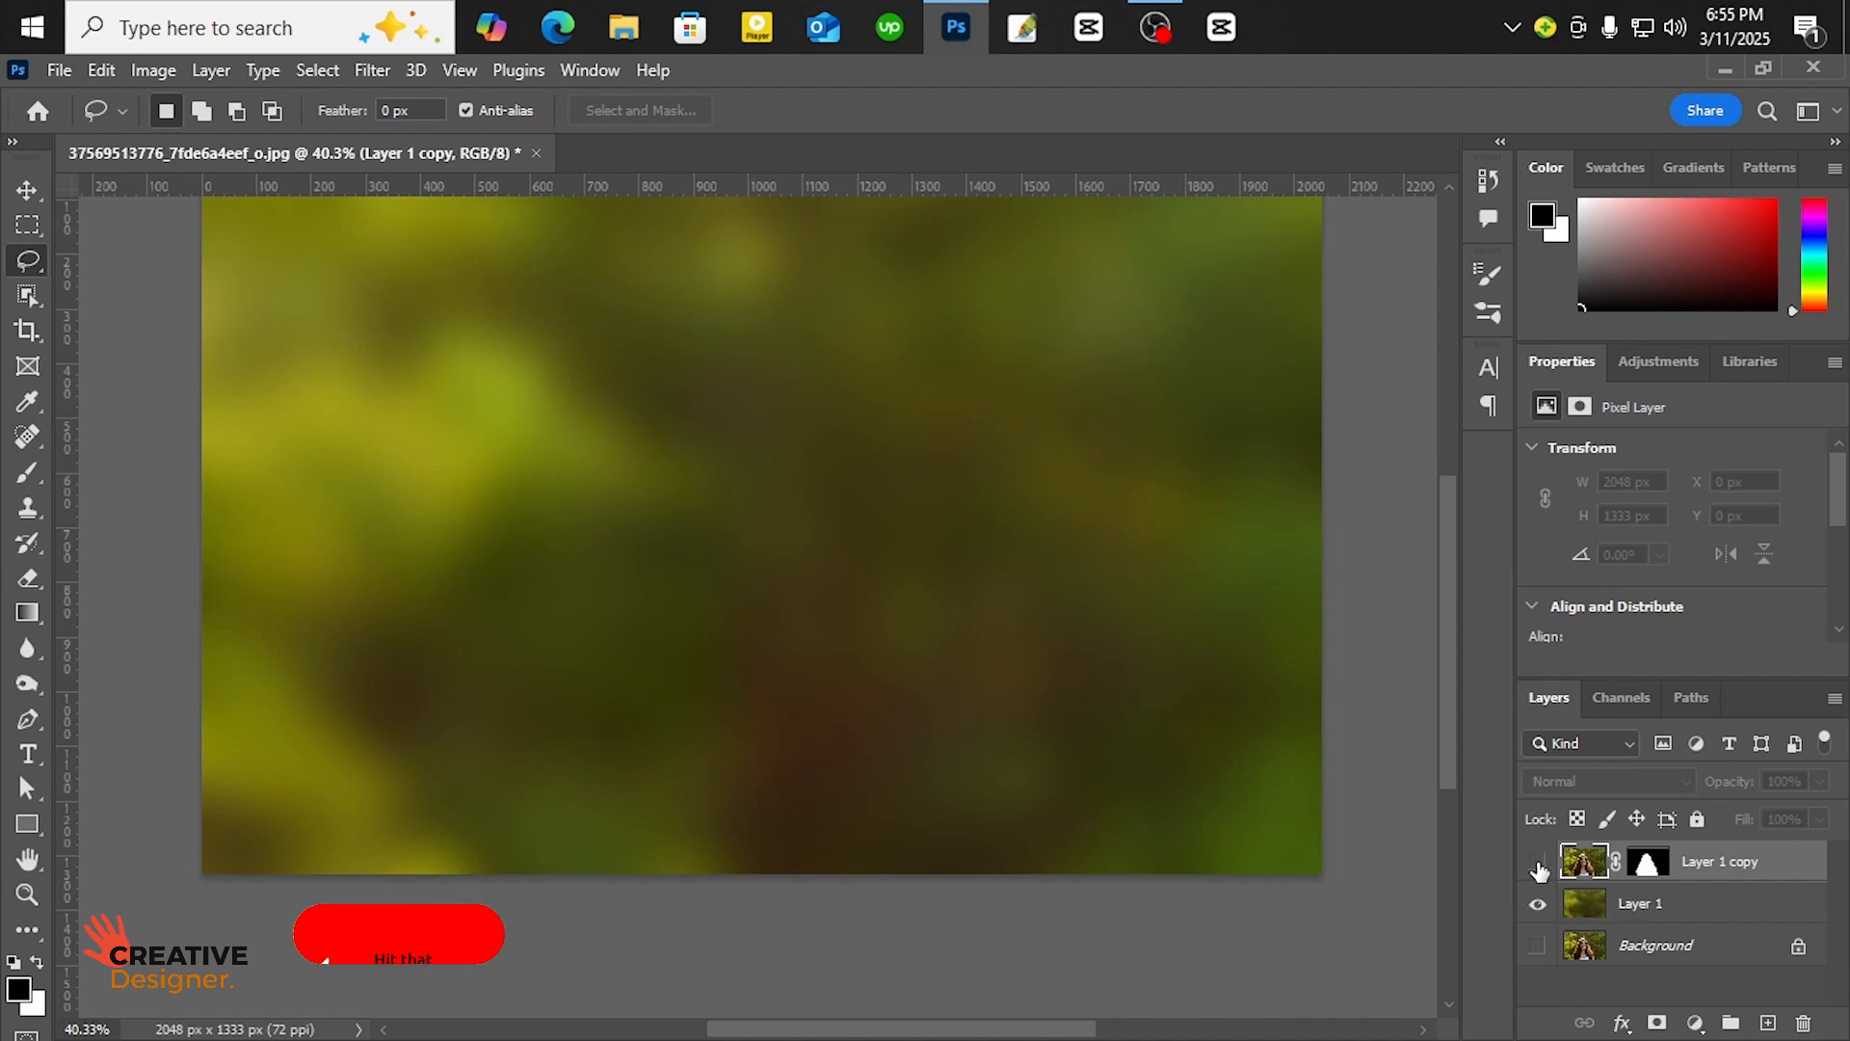
pyautogui.click(1537, 864)
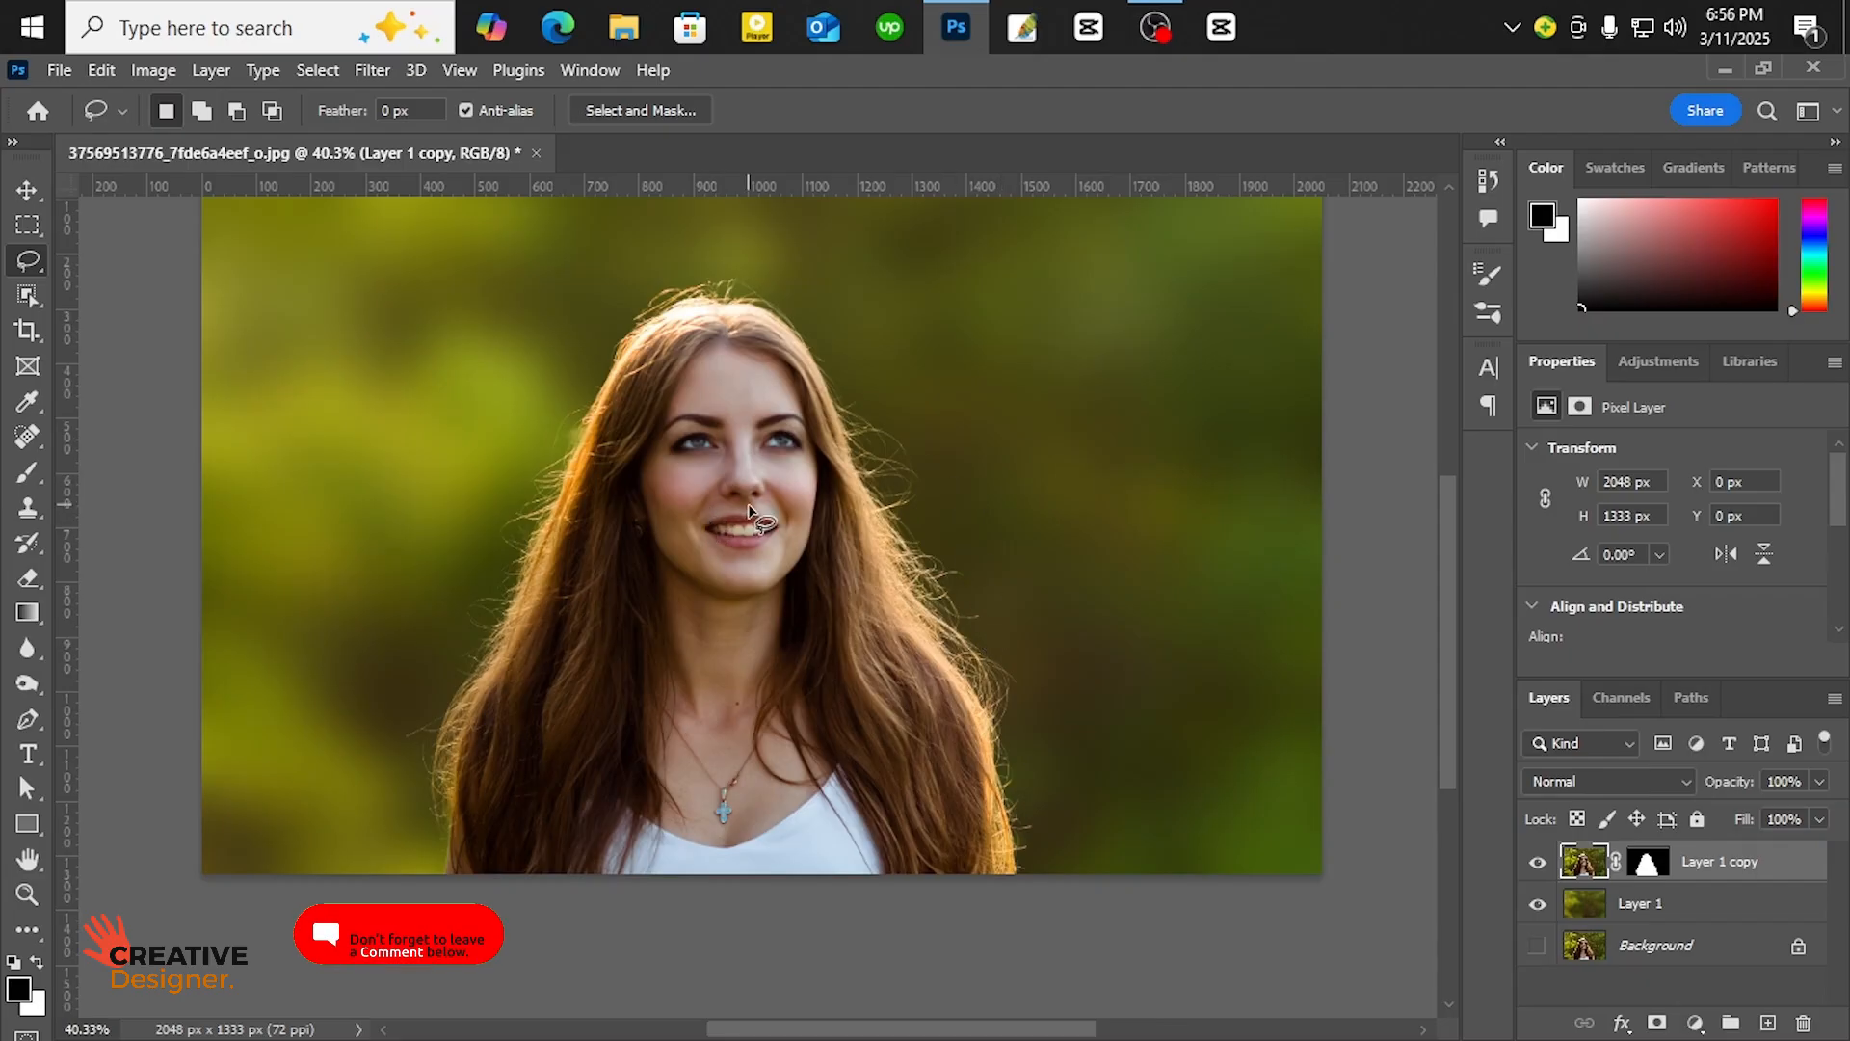
# - Examine the woman's hair edges against the blurred background, both close up and with the whole photo in view
pyautogui.scroll(-3, 709, 530)
pyautogui.scroll(4, 620, 632)
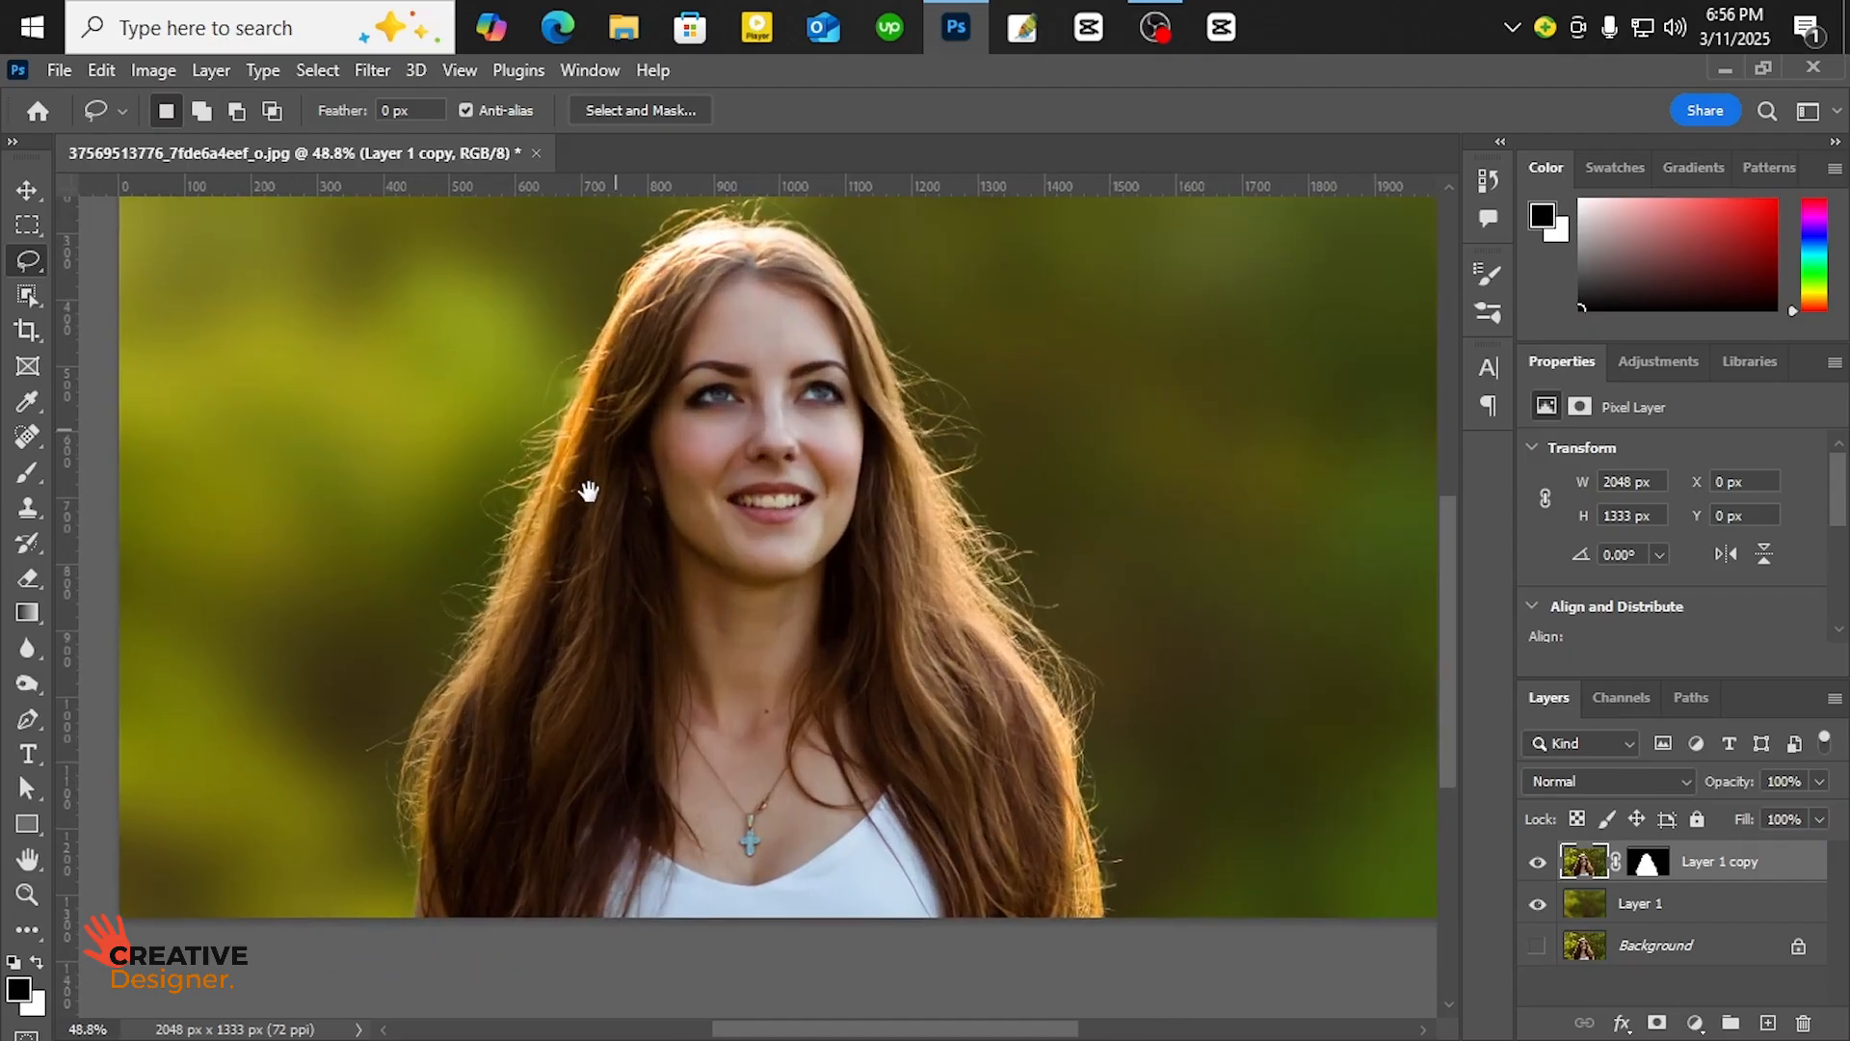
pyautogui.moveTo(586, 491); pyautogui.dragTo(551, 581)
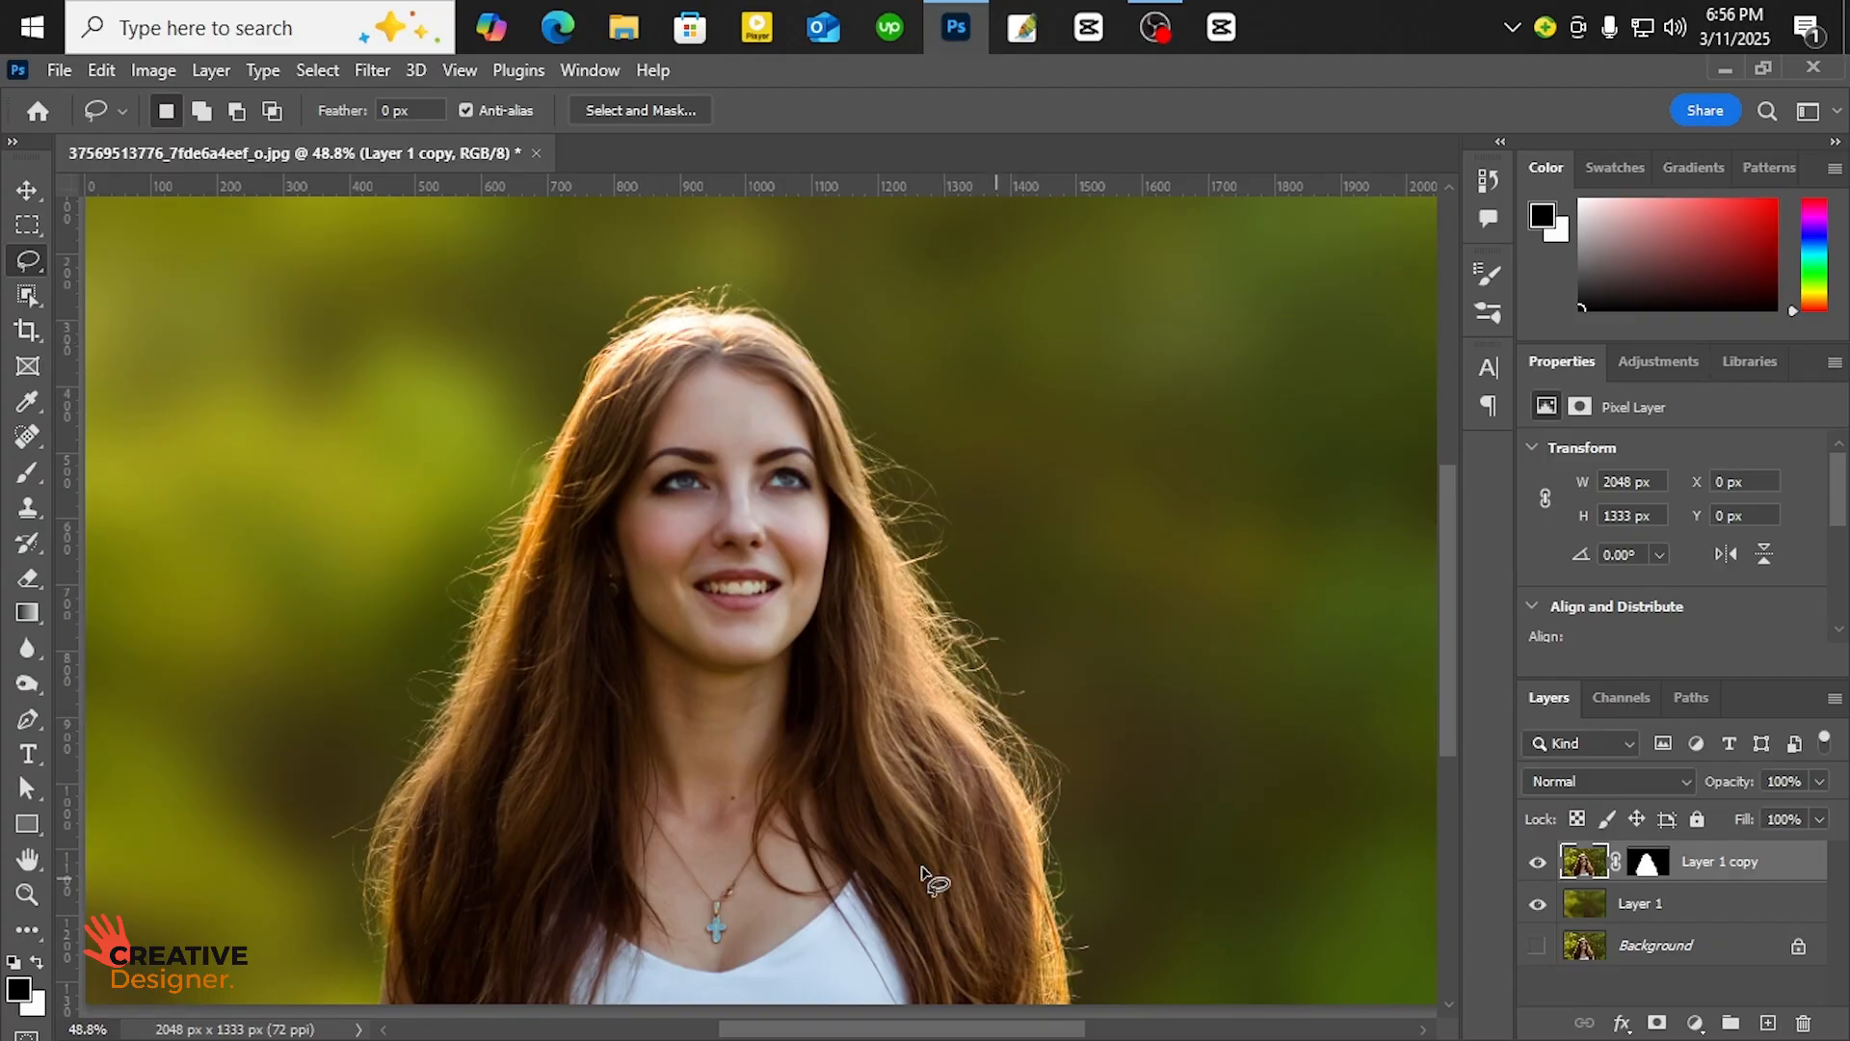
pyautogui.scroll(-3, 905, 496)
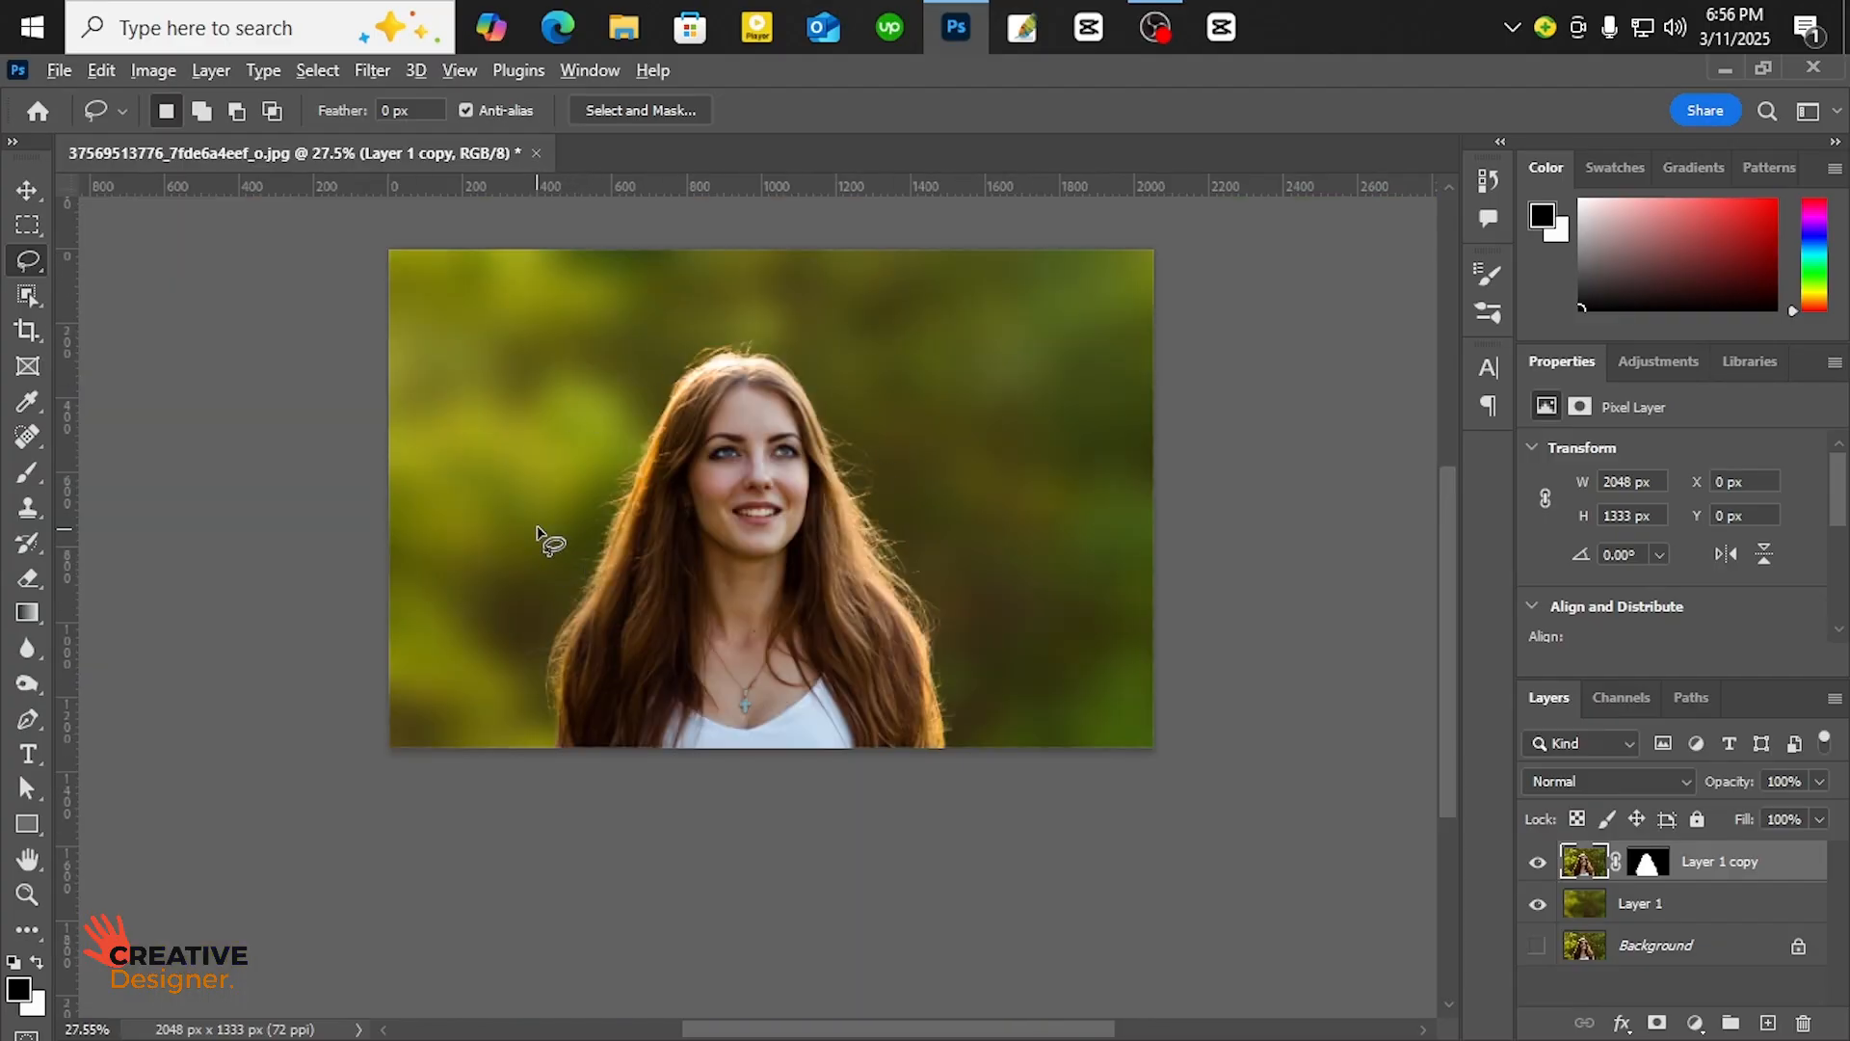
pyautogui.scroll(1, 549, 537)
pyautogui.moveTo(694, 466); pyautogui.dragTo(713, 523)
pyautogui.scroll(2, 713, 523)
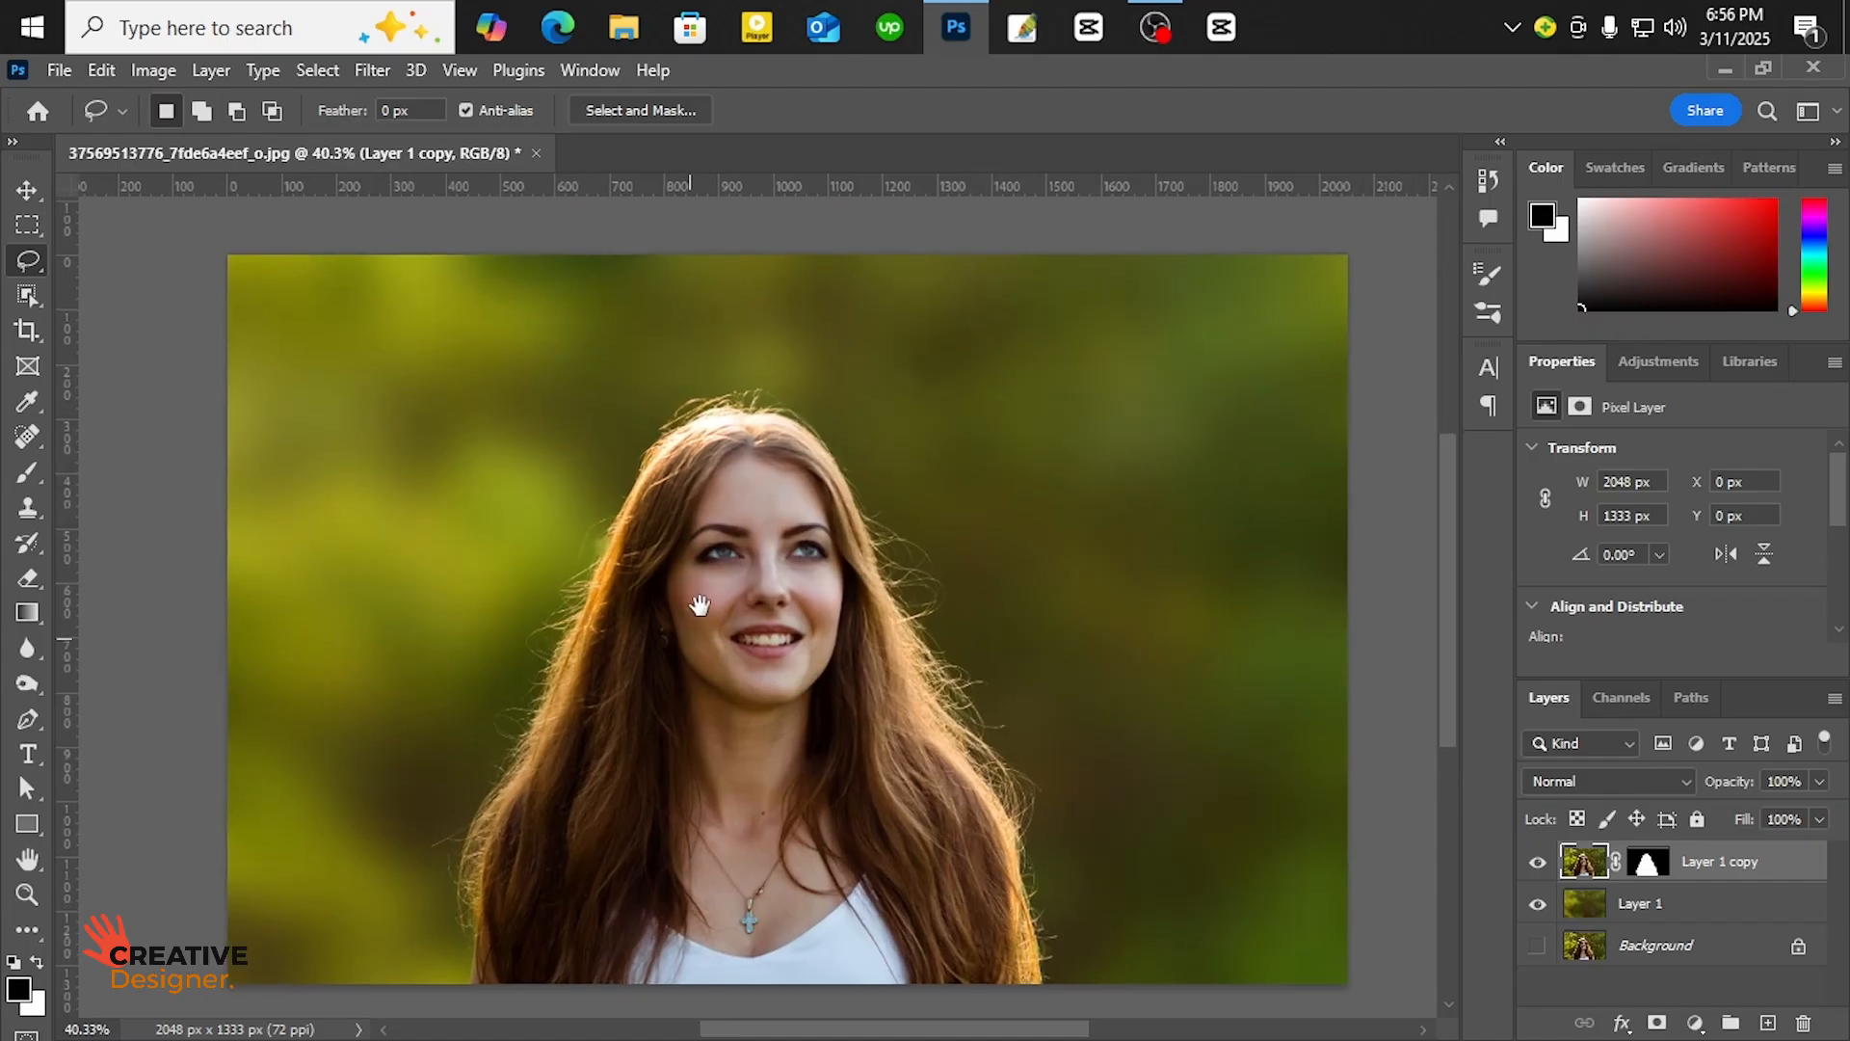
pyautogui.moveTo(703, 611); pyautogui.dragTo(709, 567)
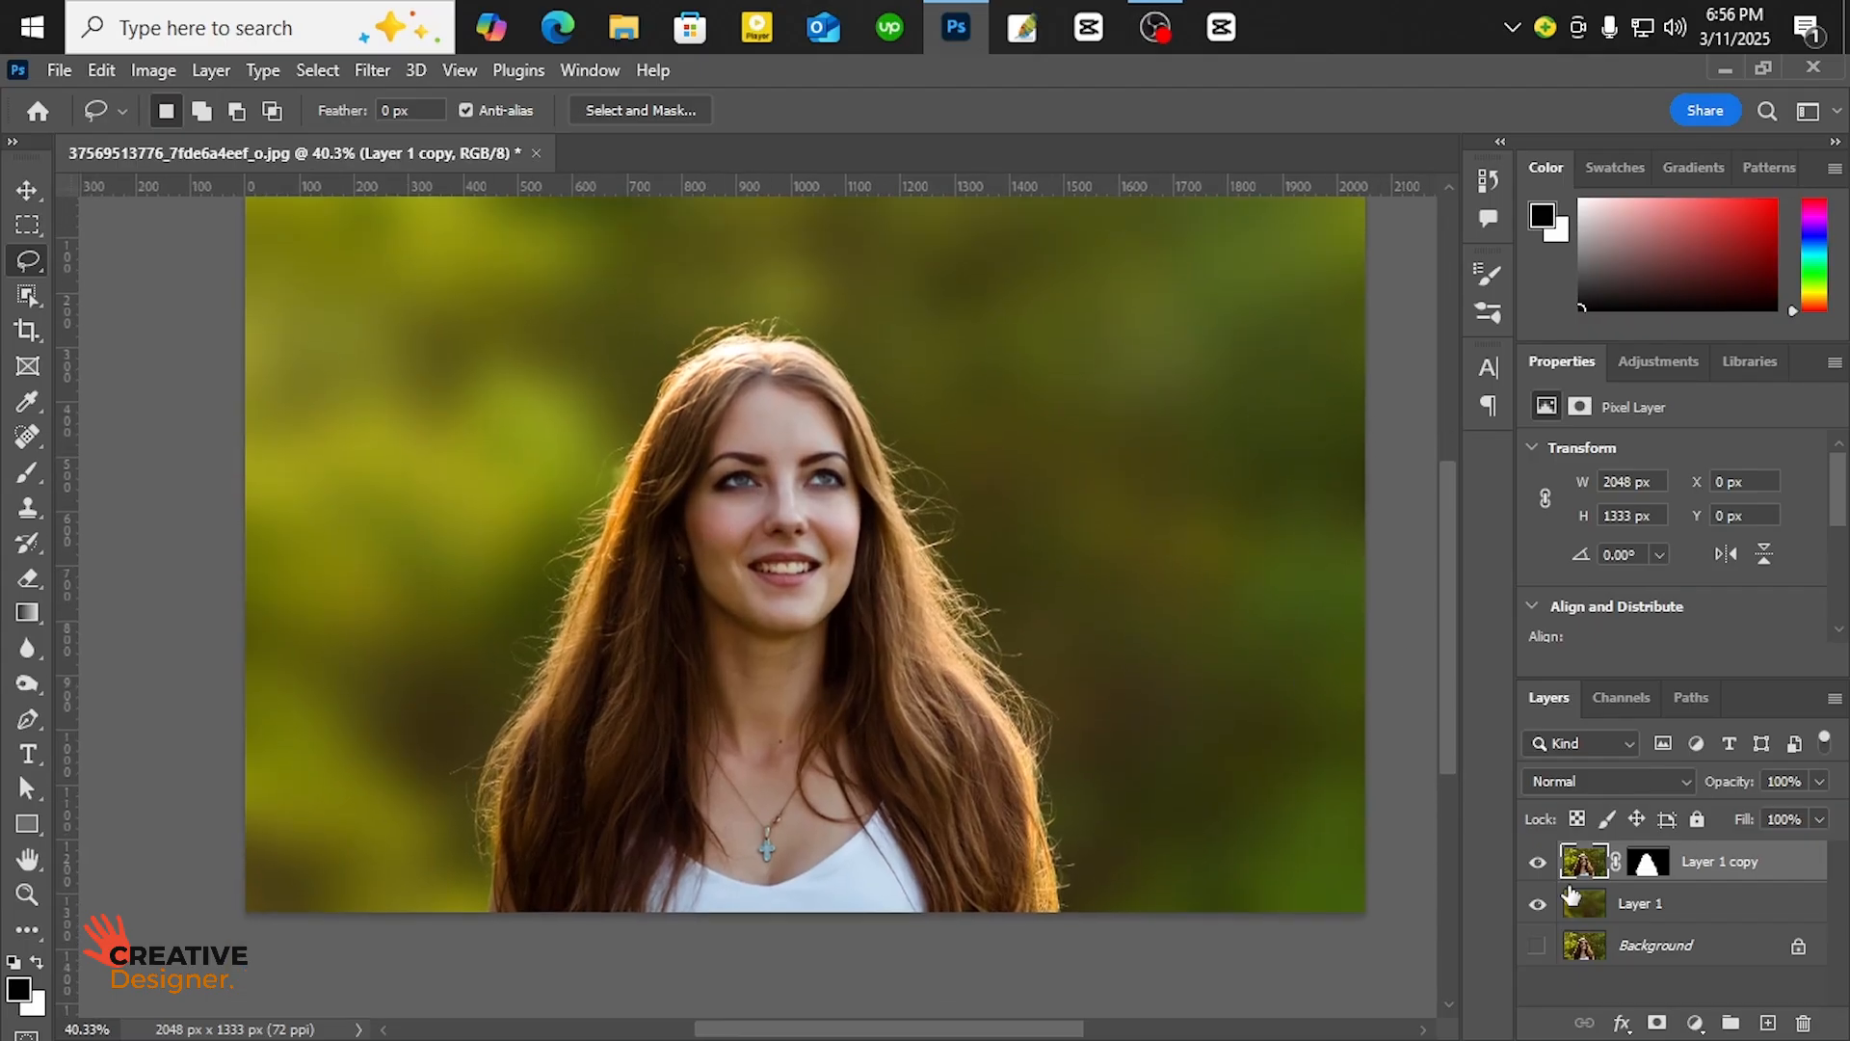
# - Show the Background layer and toggle Layer 1 off and on to compare the original and blurred backgrounds, leaving Layer 1 shown
pyautogui.click(1537, 945)
pyautogui.click(1538, 904)
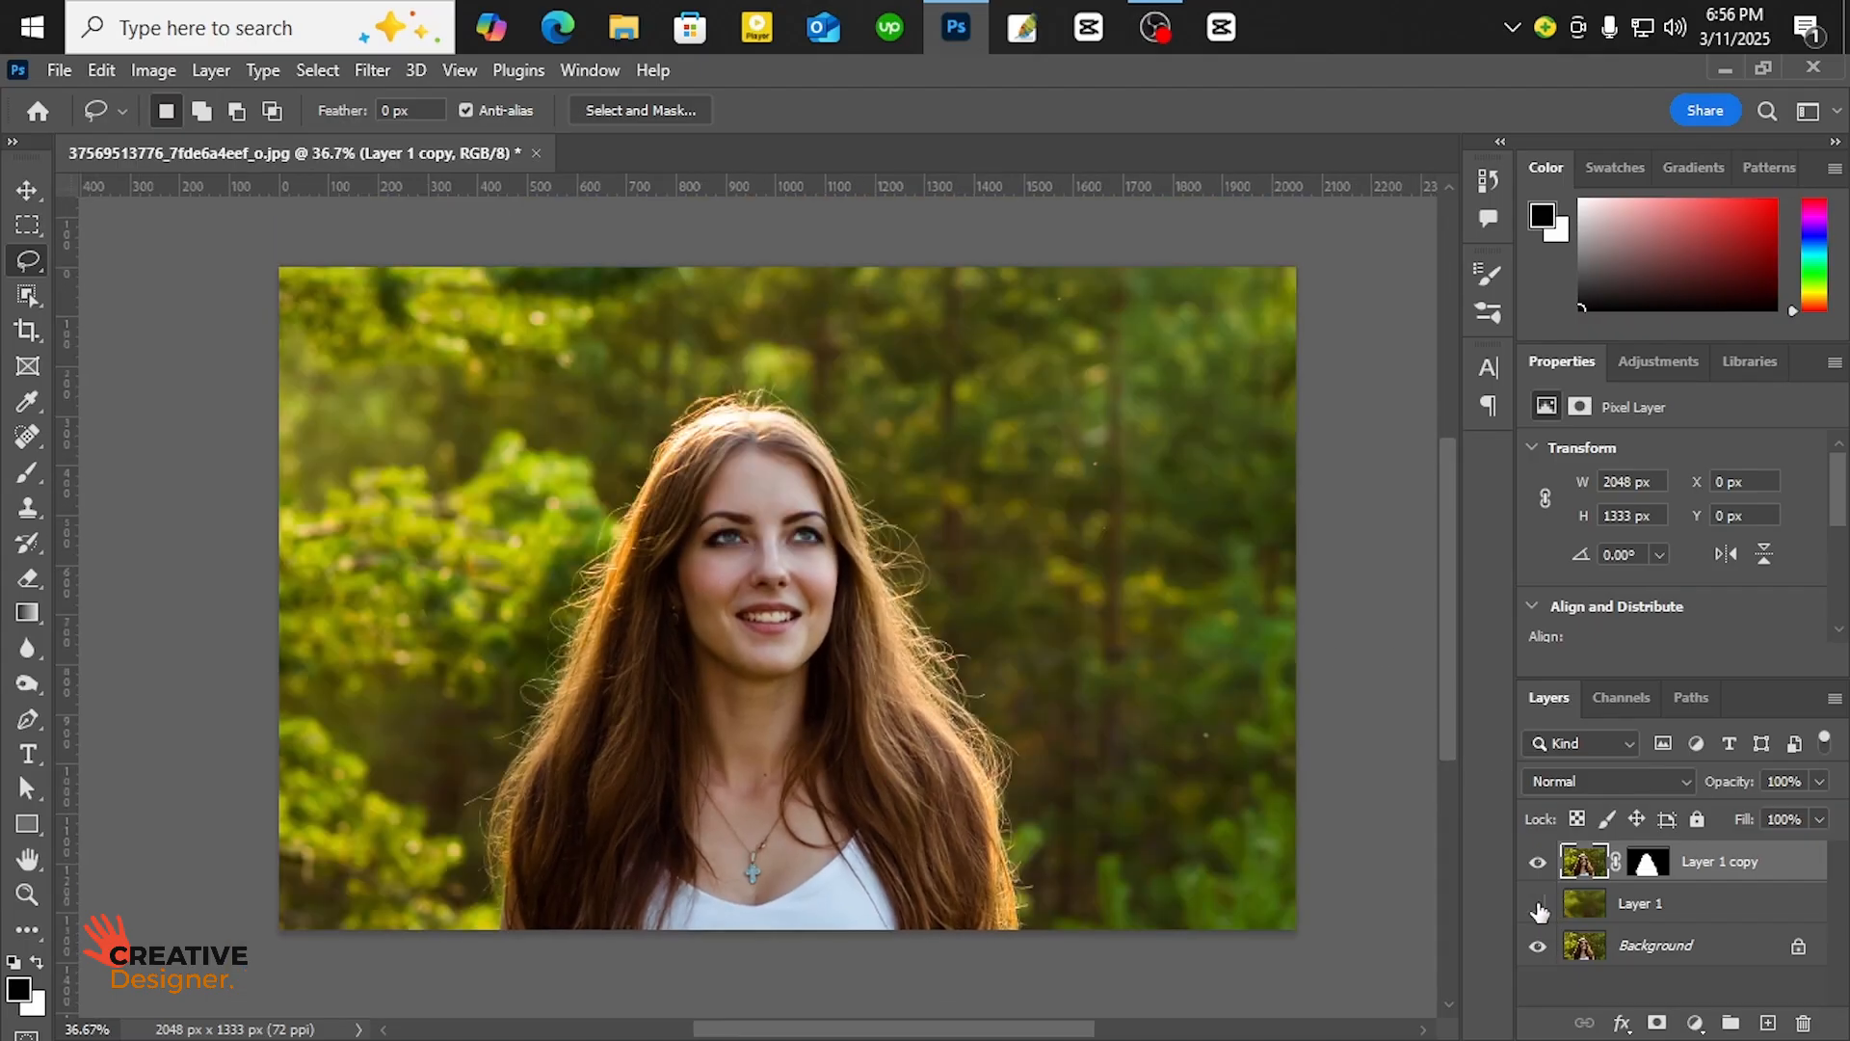
pyautogui.click(1538, 904)
pyautogui.click(1538, 906)
pyautogui.click(1538, 906)
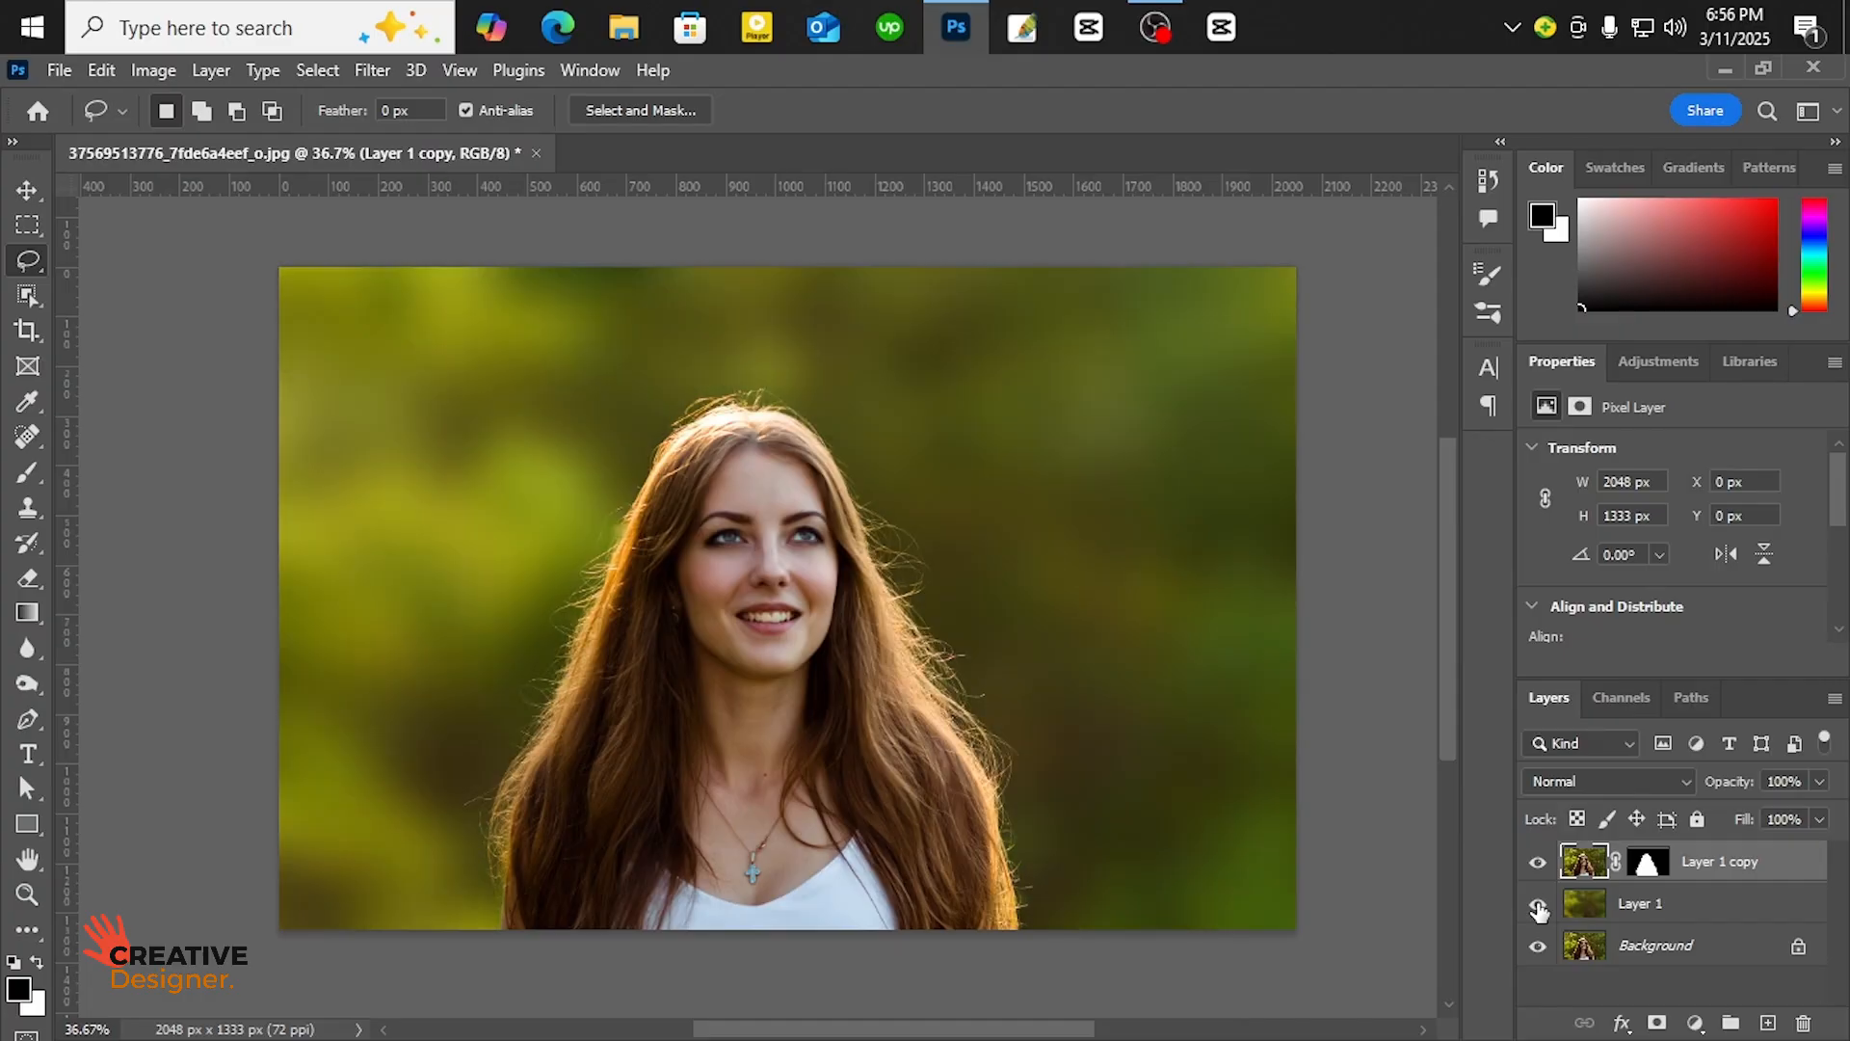